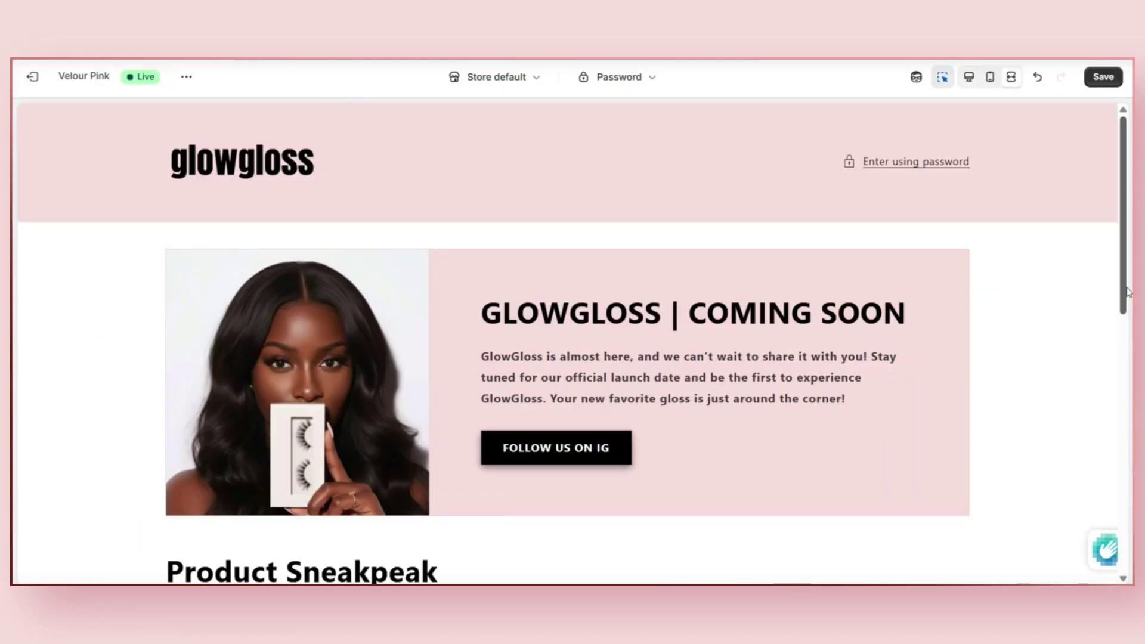
Step: Scroll the password page preview and turn off 'Make section full width' on Email signup
scroll(1127, 291, "down", 4)
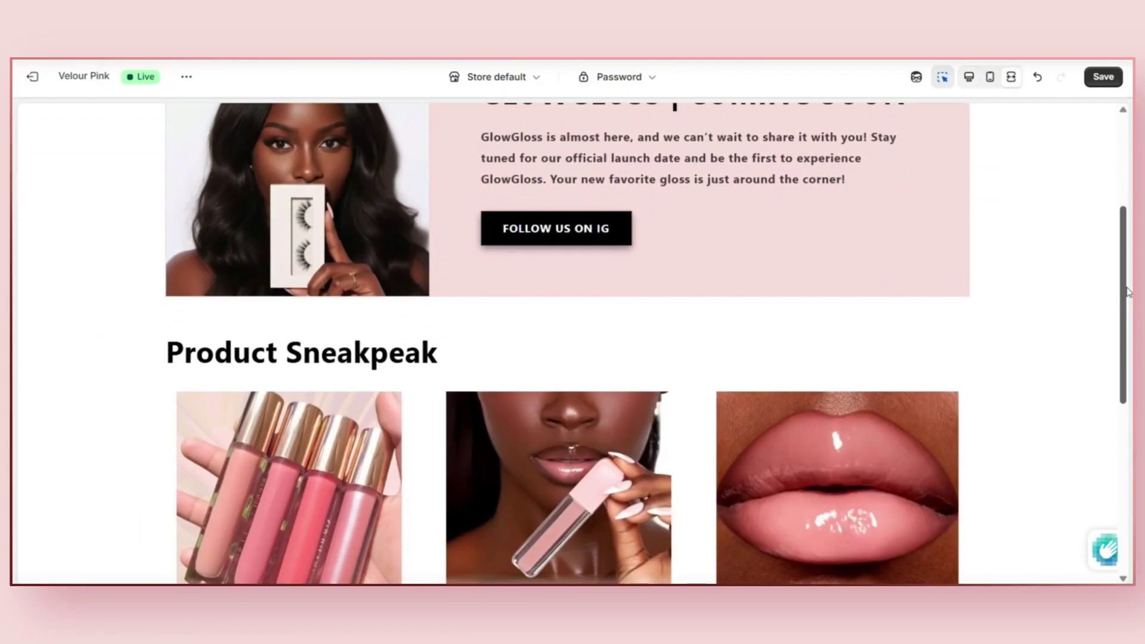
scroll(1127, 291, "down", 4)
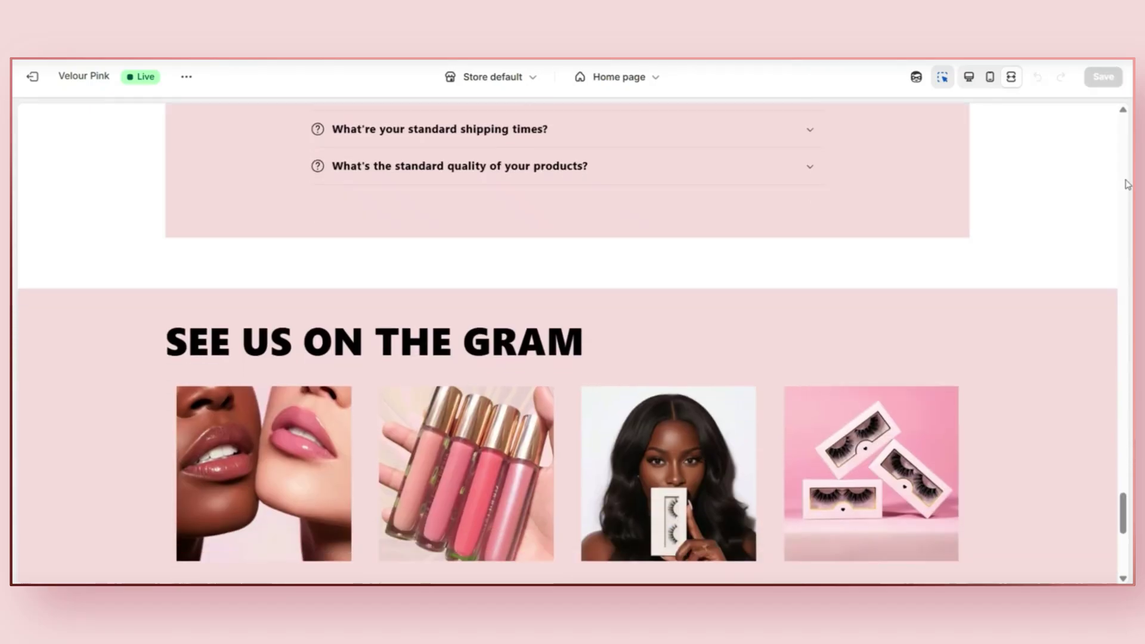
scroll(1127, 185, "down", 3)
scroll(1127, 185, "down", 3)
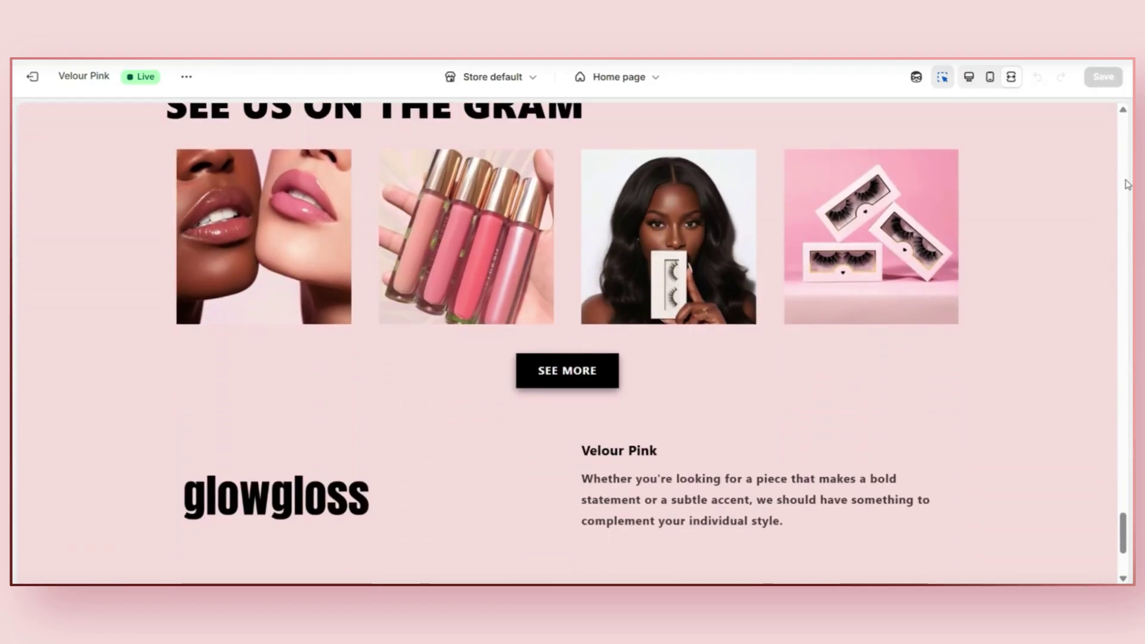
scroll(1127, 181, "up", 1)
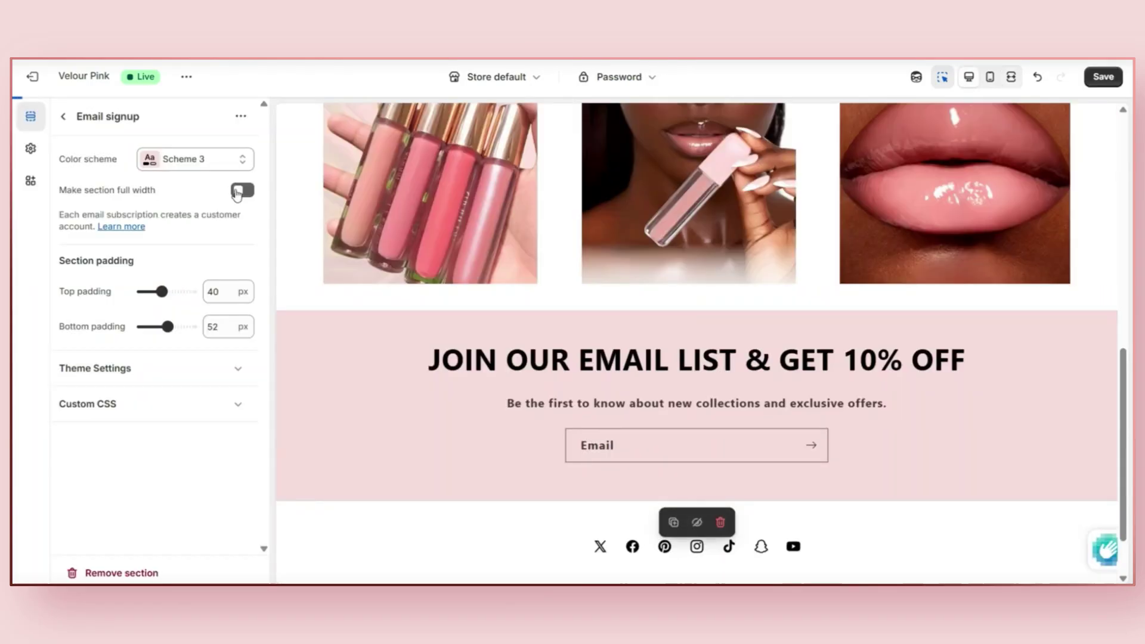
left_click(238, 191)
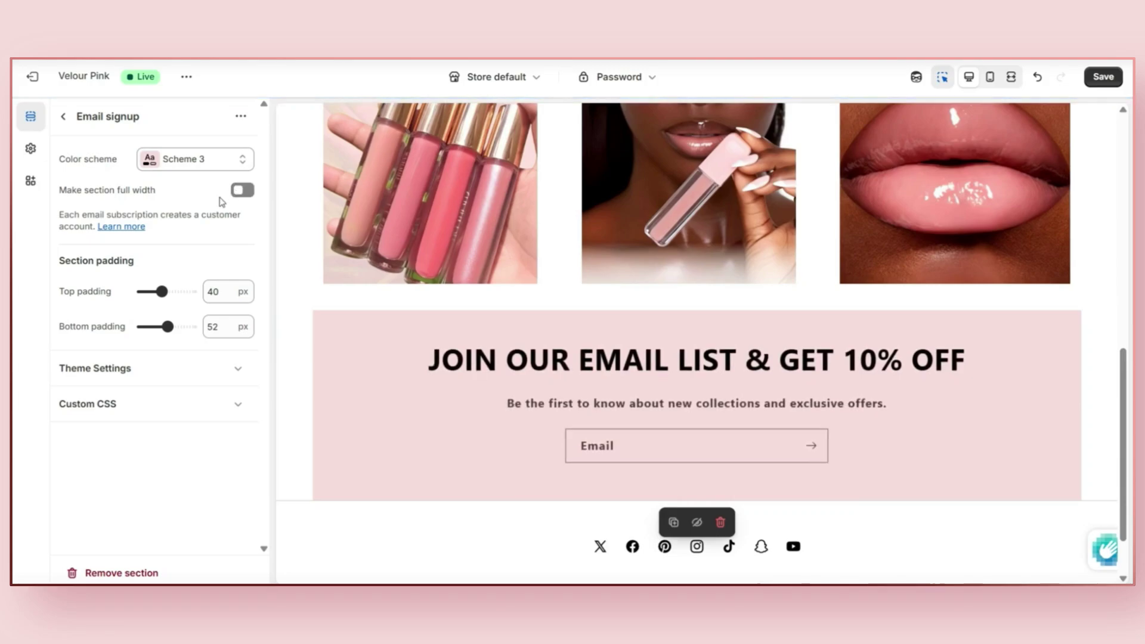
Step: Preview the password page fullscreen and scroll through it
left_click(1010, 76)
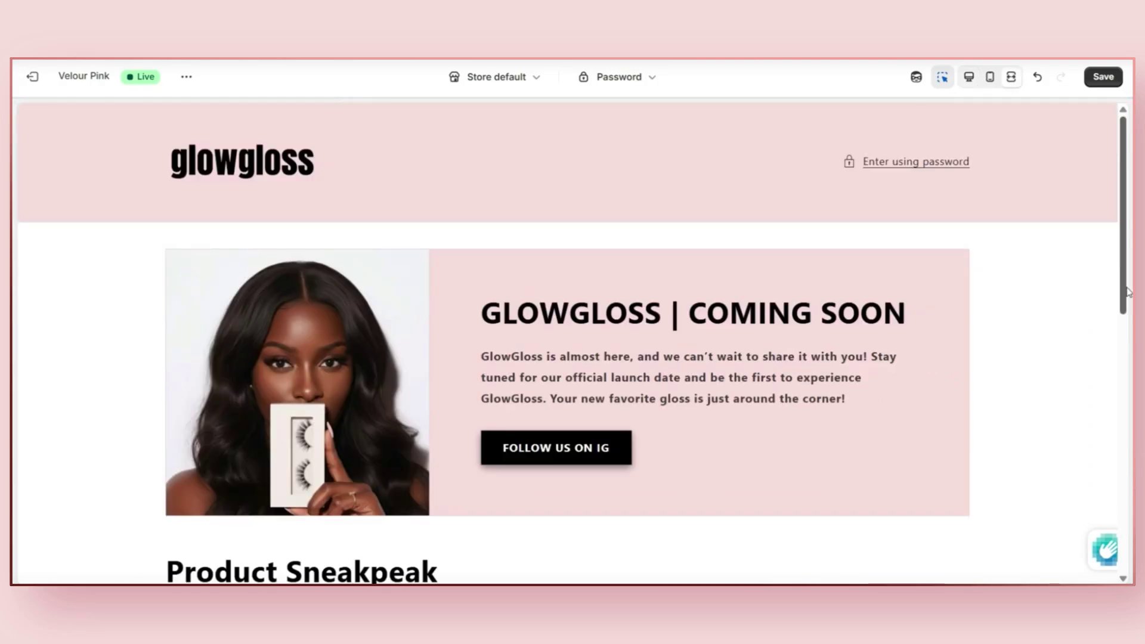
scroll(1126, 292, "down", 4)
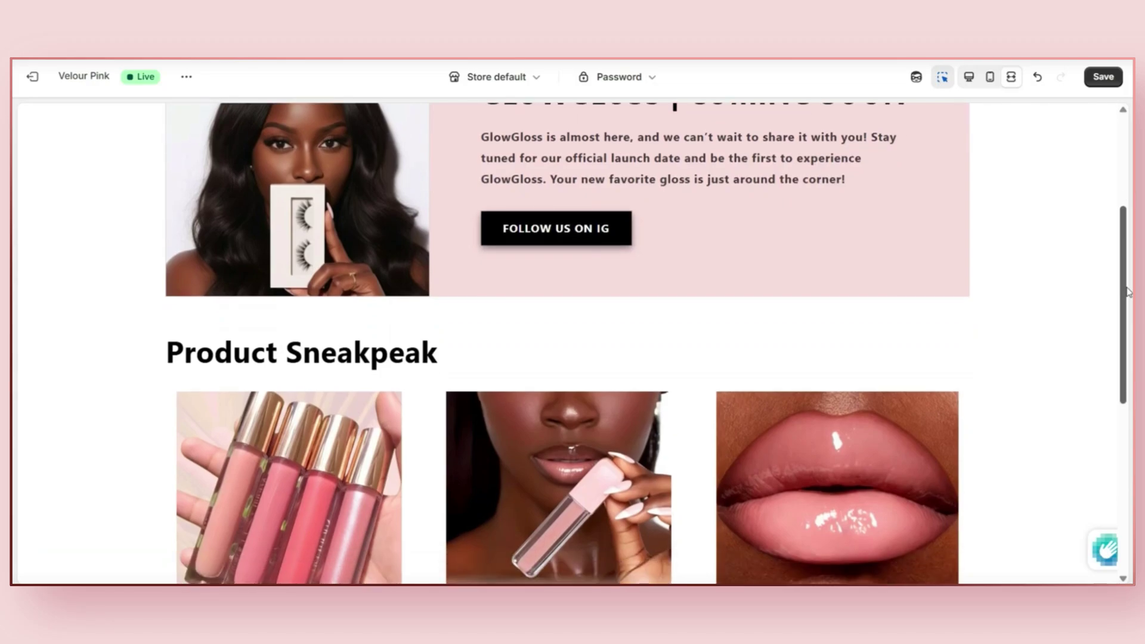
scroll(1127, 292, "down", 2)
scroll(1126, 292, "down", 2)
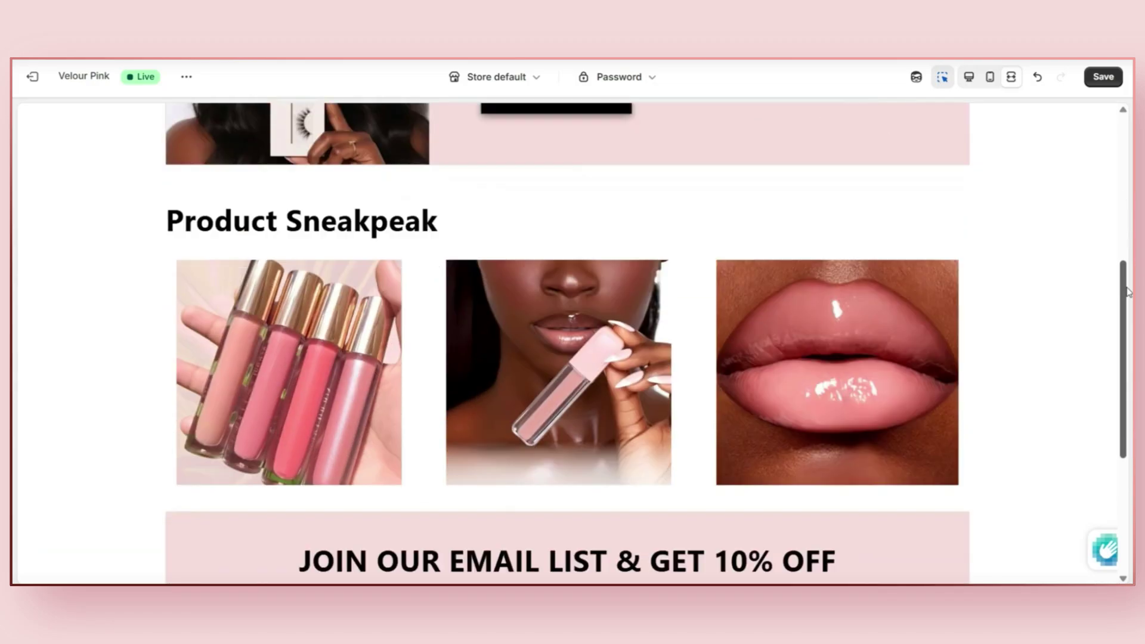
scroll(1127, 292, "down", 1)
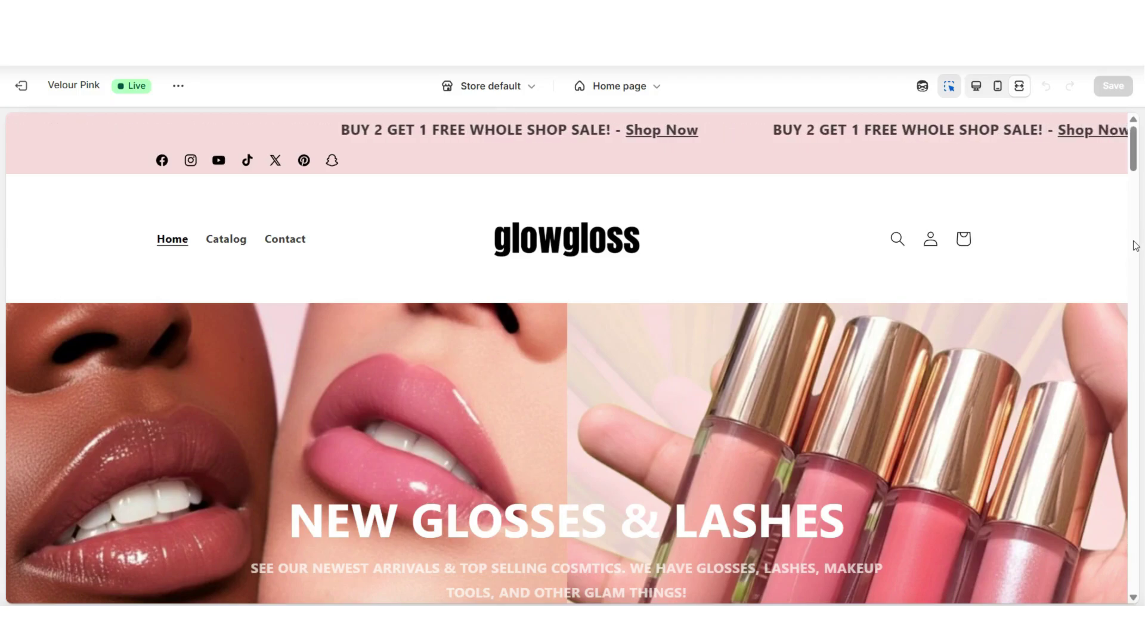
left_click(20, 85)
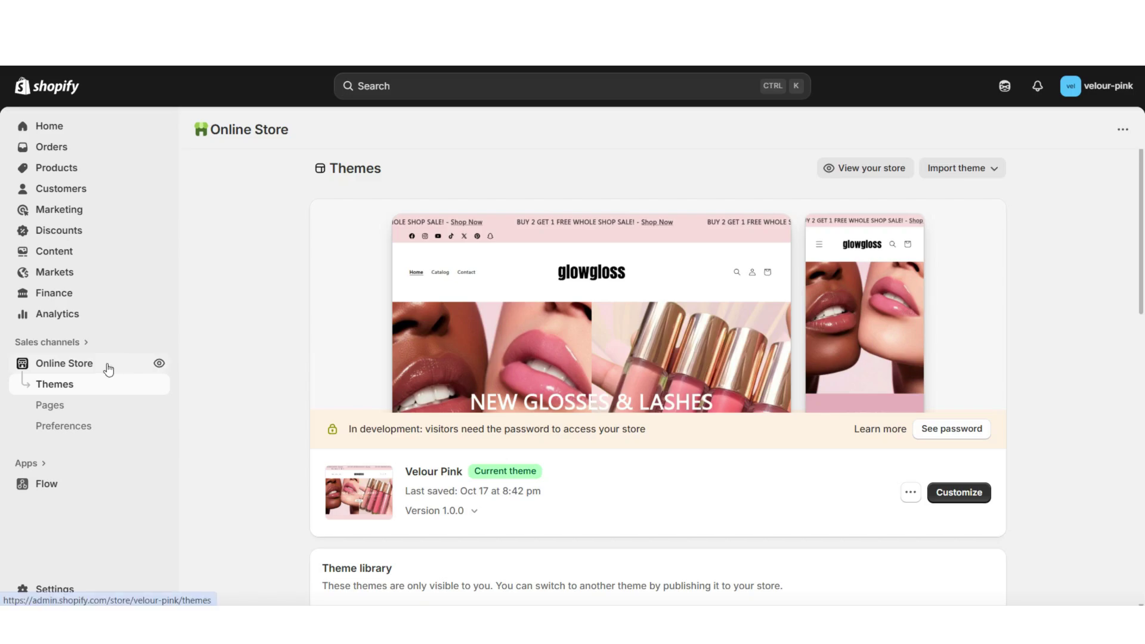
left_click(77, 427)
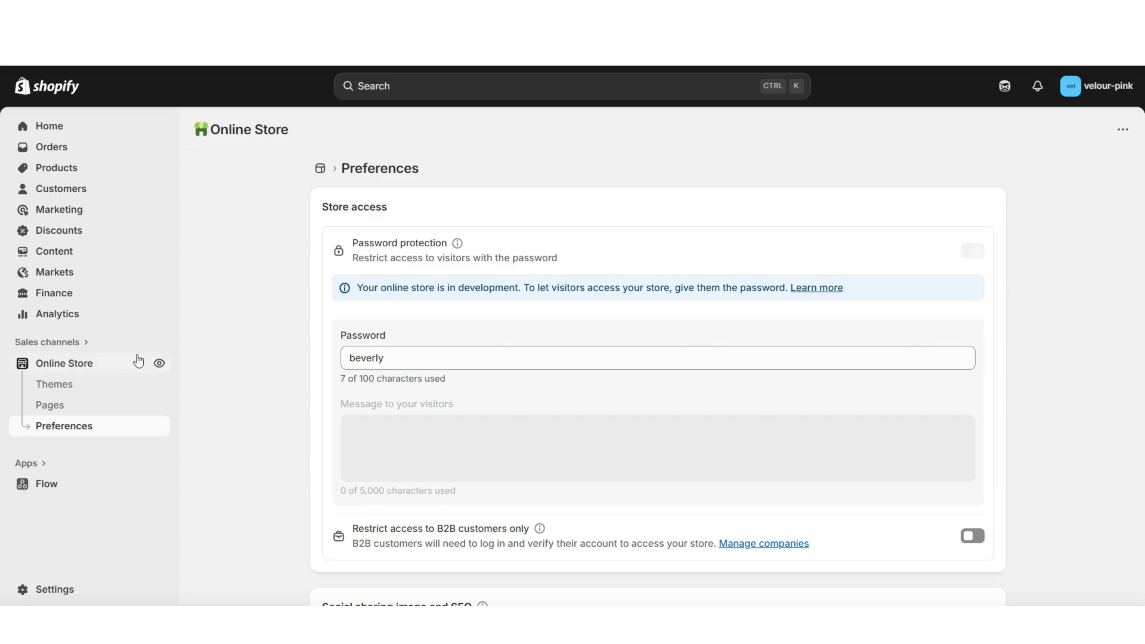
left_click(105, 364)
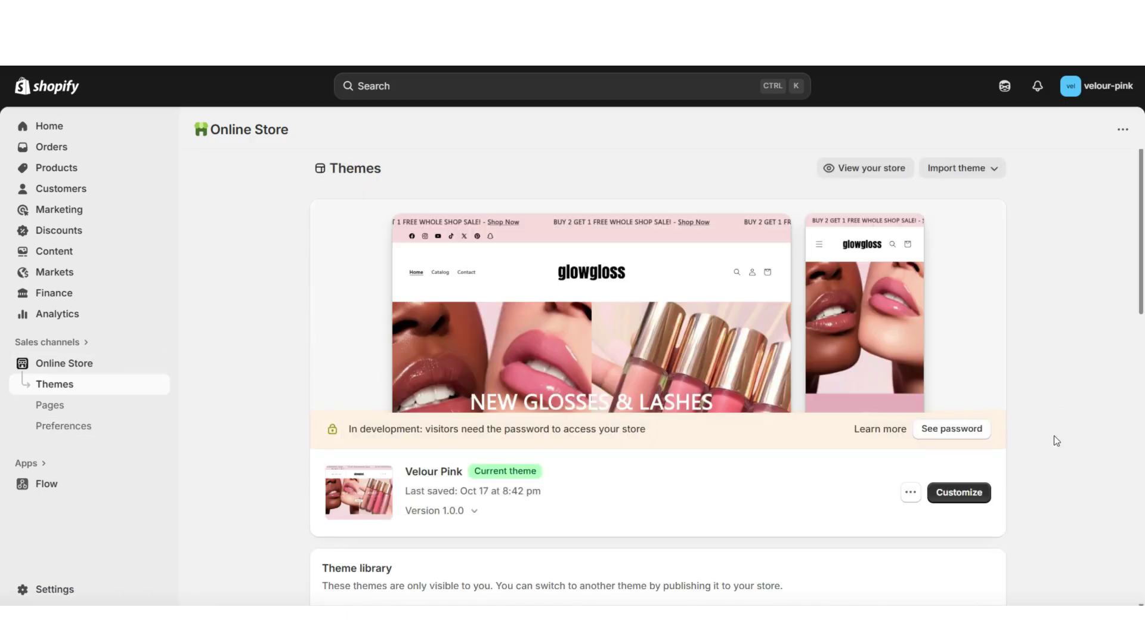
left_click(974, 493)
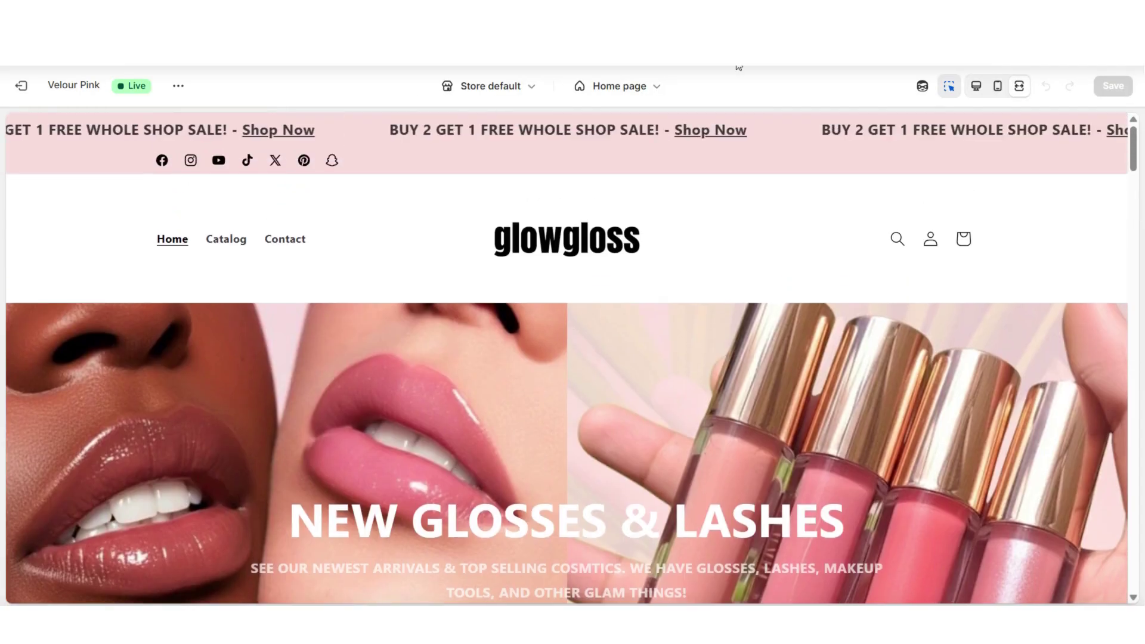
Step: Choose Password from the page template dropdown to edit the 'Opening soon' page
left_click(617, 85)
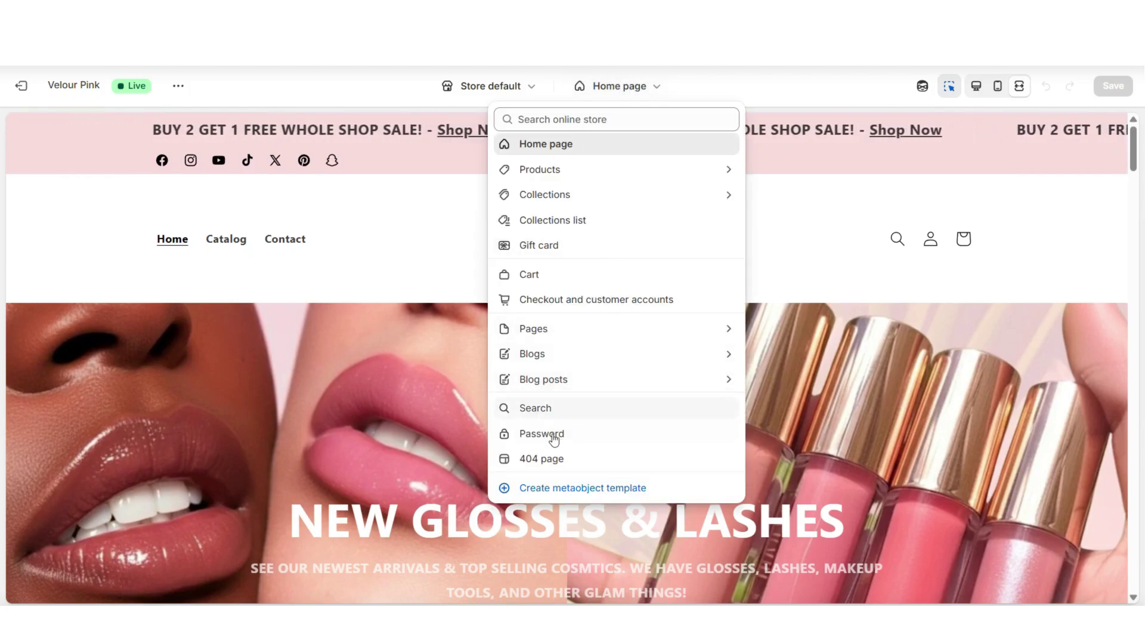
left_click(559, 437)
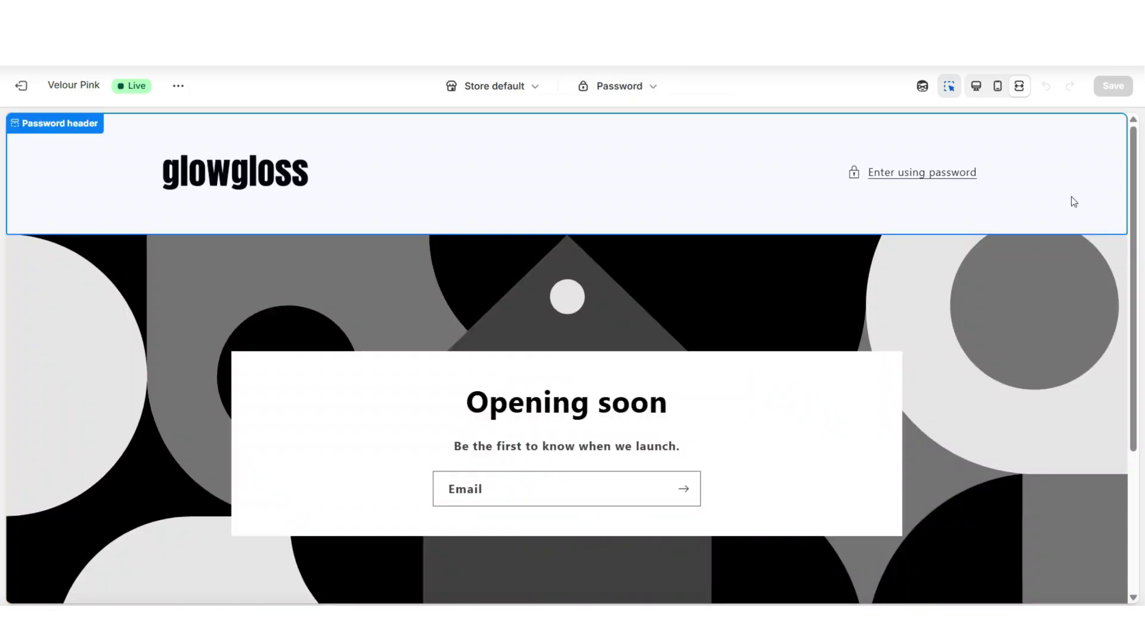
scroll(1072, 200, "down", 5)
scroll(1068, 276, "up", 1)
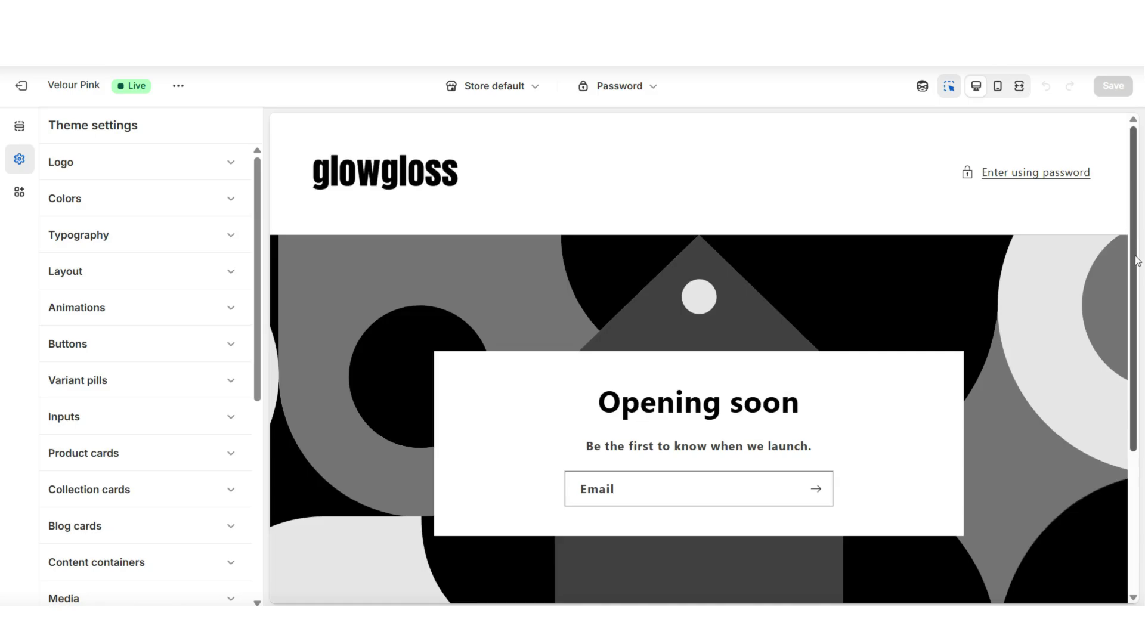
Step: Browse the Password template's sections, then select the glowgloss Password header for editing
left_click(21, 131)
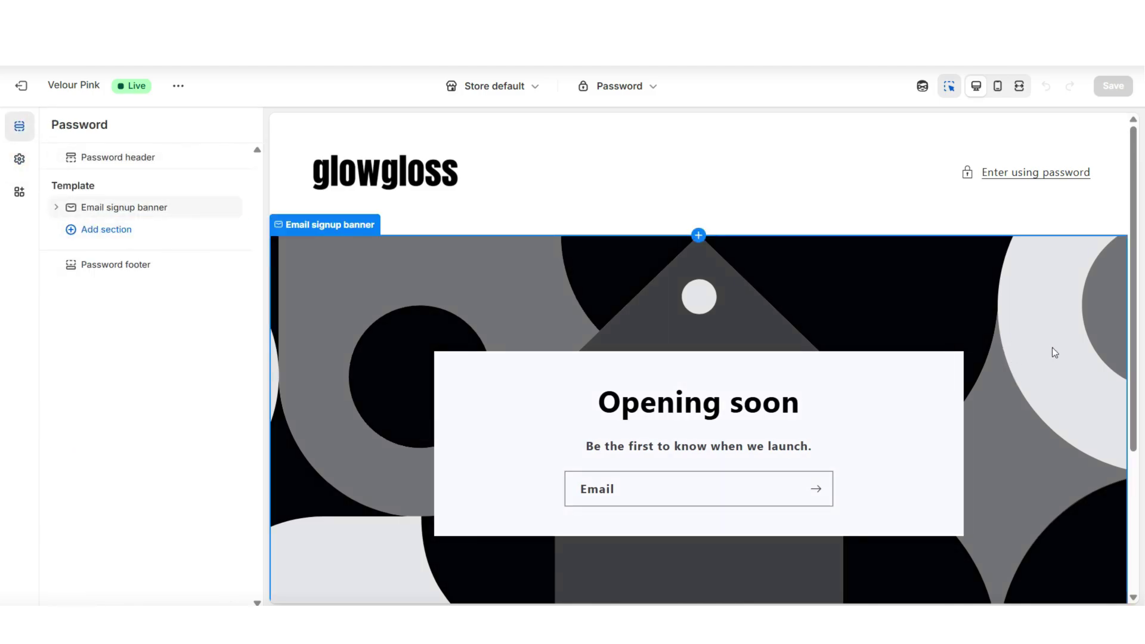
scroll(1054, 353, "down", 1)
left_click(632, 415)
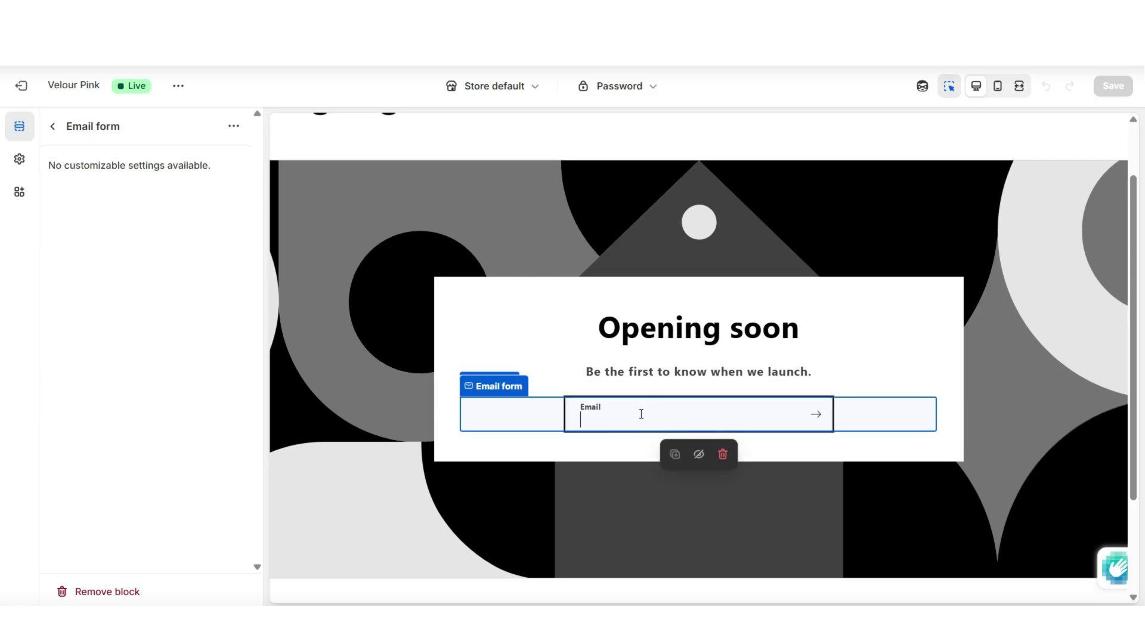
key("Escape")
scroll(1001, 311, "up", 1)
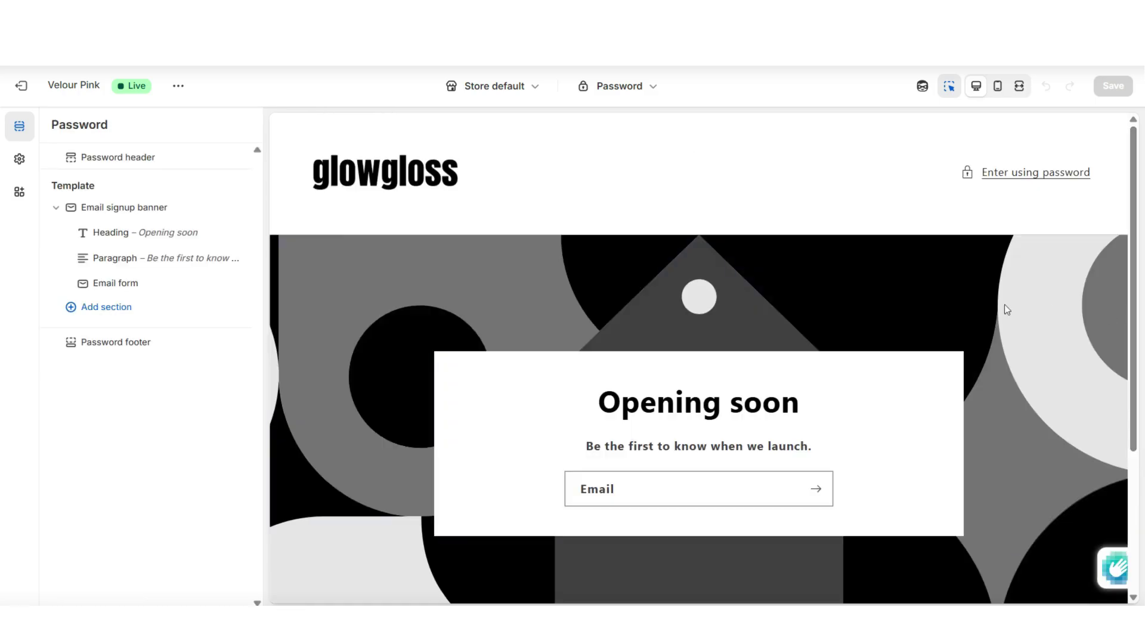
left_click(564, 192)
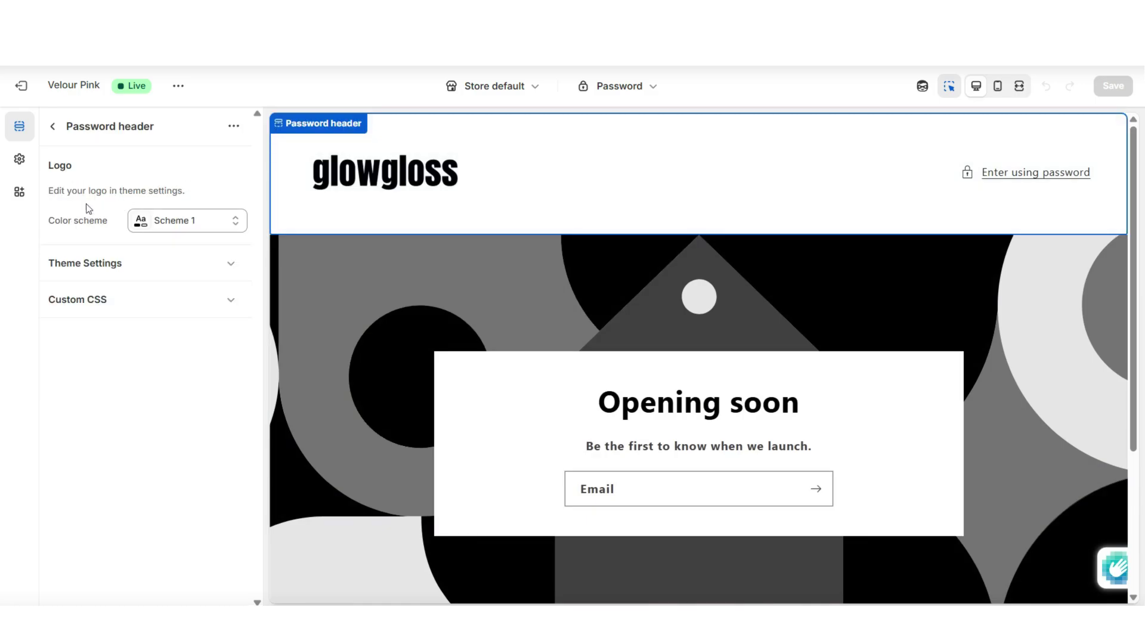
Step: Set the Password header's colour scheme to pink Scheme 3
left_click(152, 221)
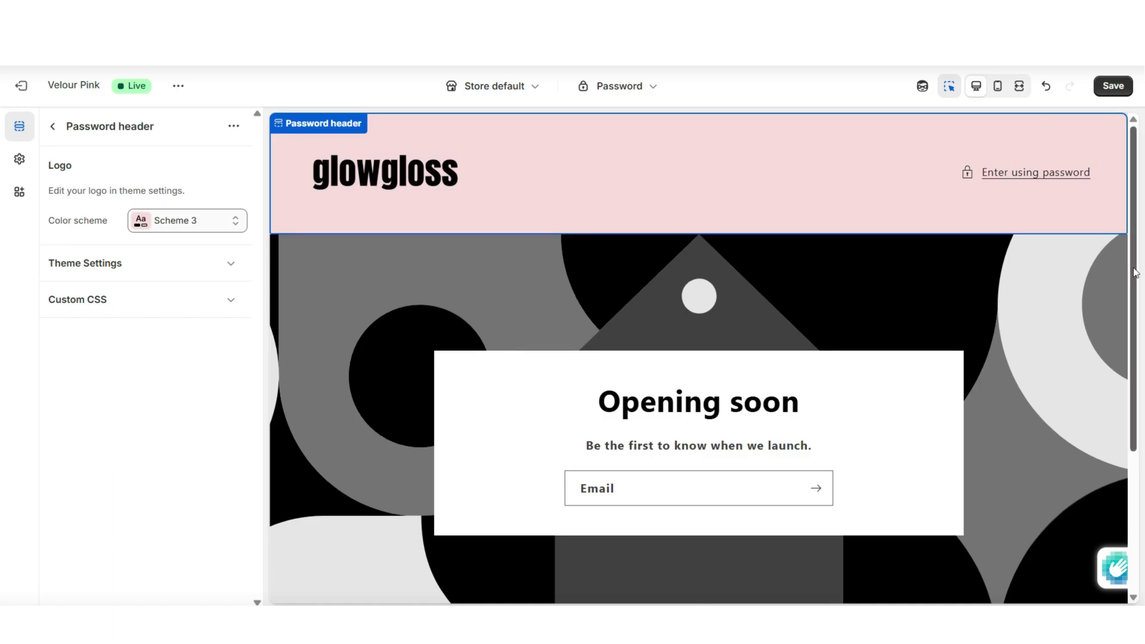
left_click_drag(1135, 272, 1135, 291)
left_click(53, 125)
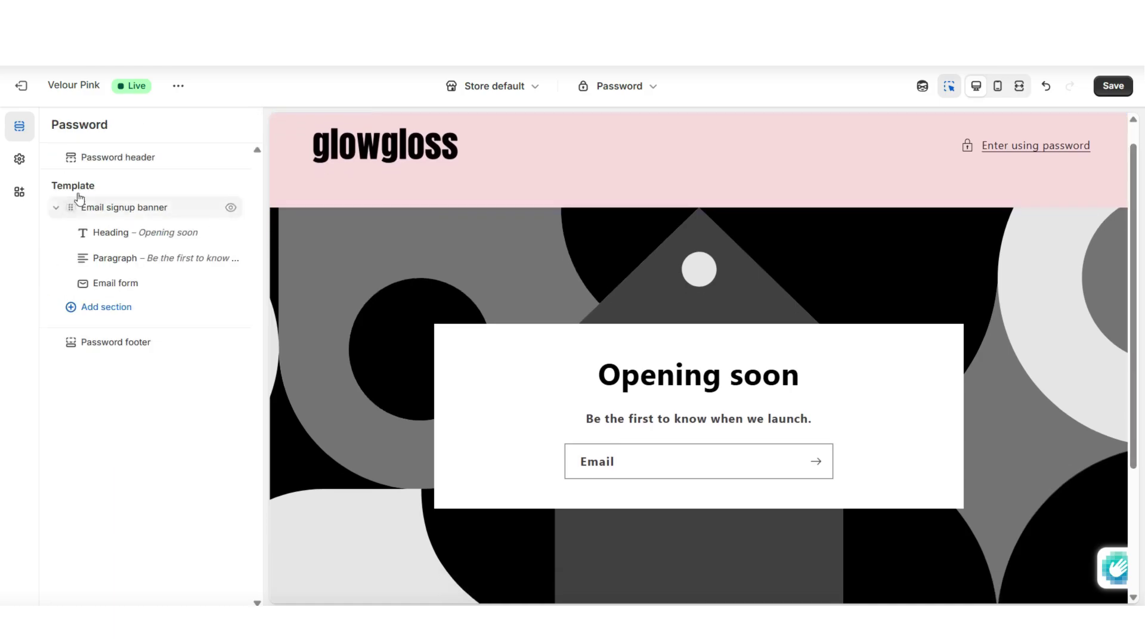
Step: Add an Image with text section and move it above the Email signup banner
left_click(80, 315)
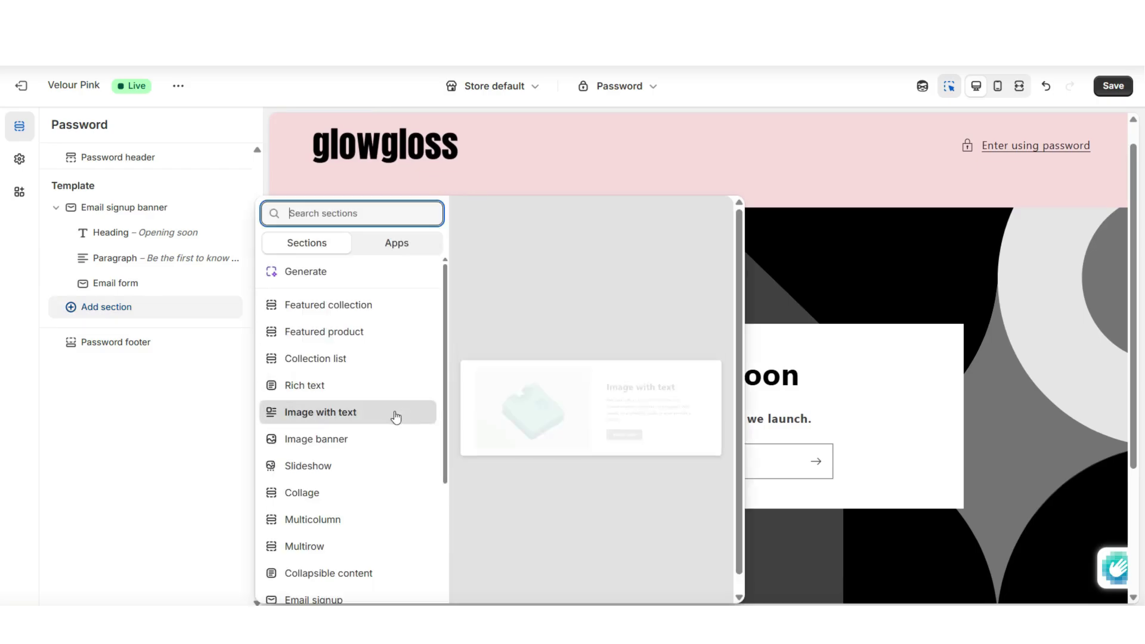
left_click(360, 413)
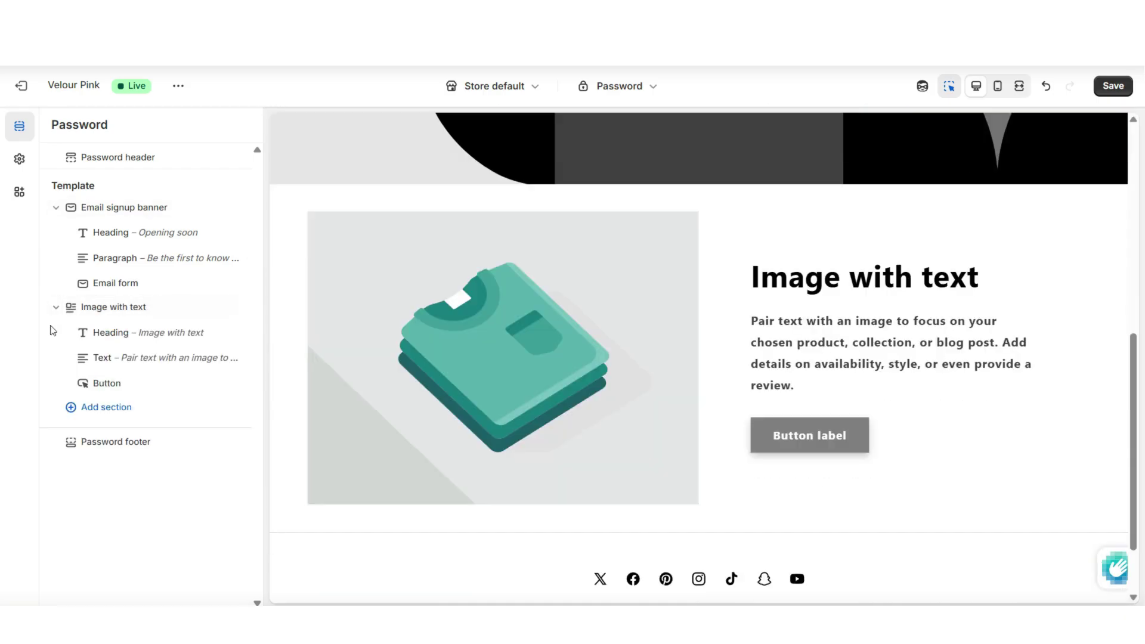
left_click_drag(62, 308, 62, 207)
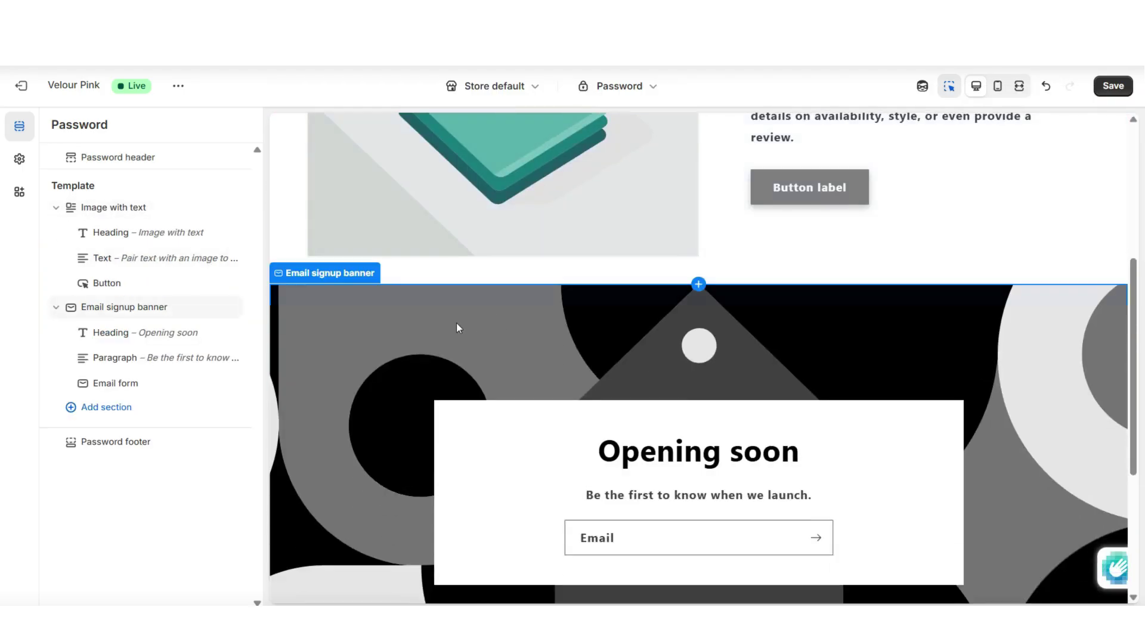
Step: Hide the Opening soon email signup banner
left_click(449, 326)
scroll(449, 325, "down", 2)
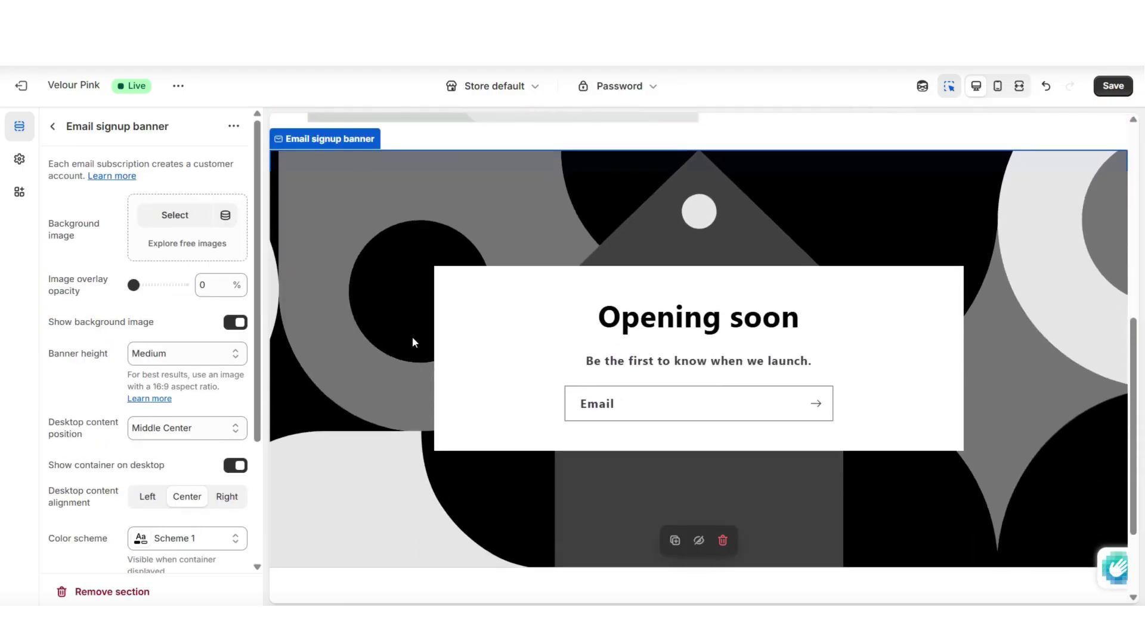
scroll(411, 298, "up", 1)
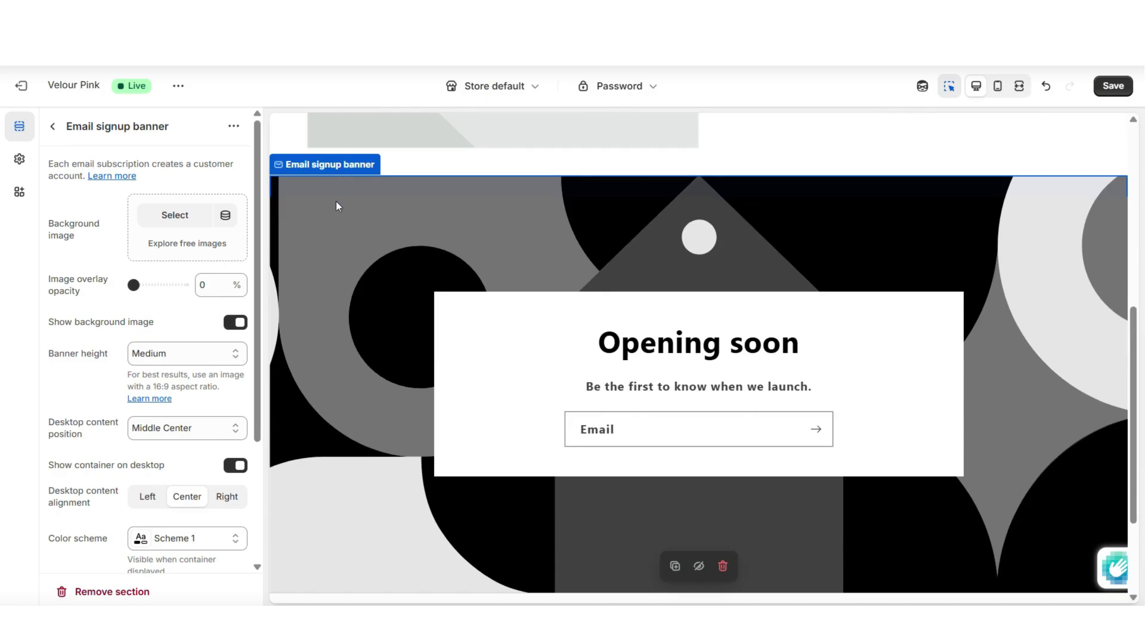
left_click(699, 565)
scroll(674, 514, "up", 1)
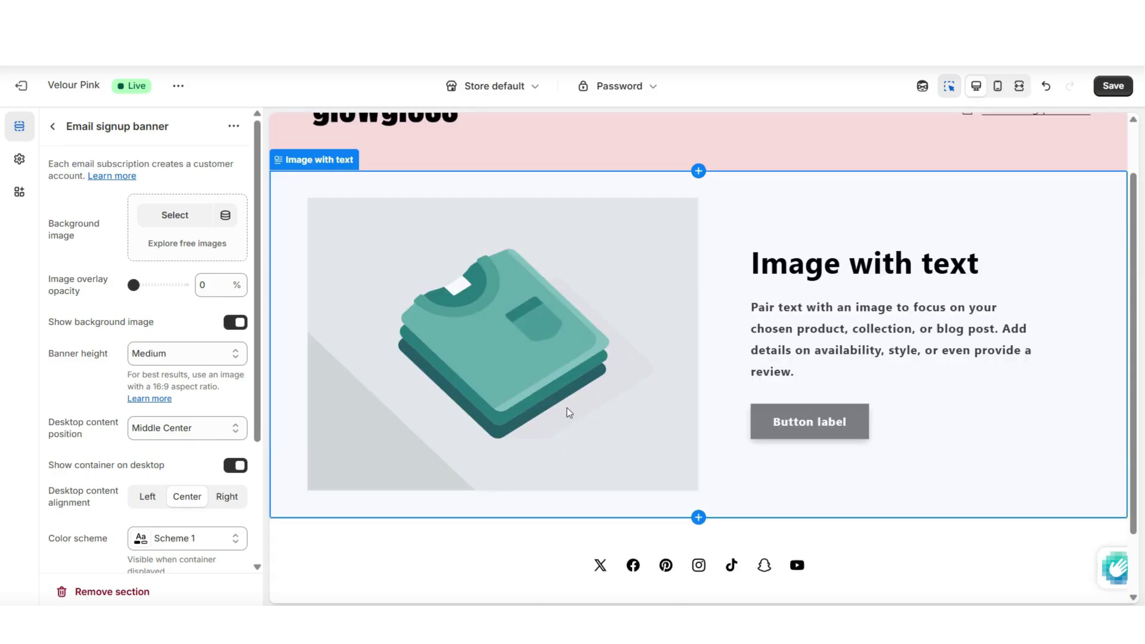
left_click(53, 126)
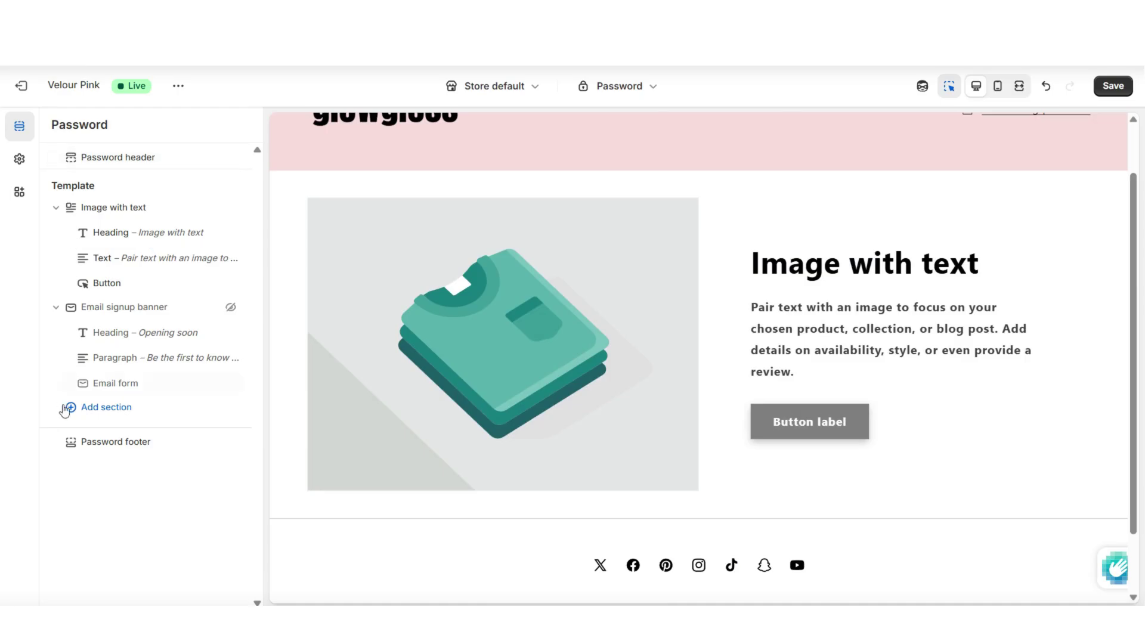
Step: Add an Email signup section to the Password template and open its settings
left_click(91, 409)
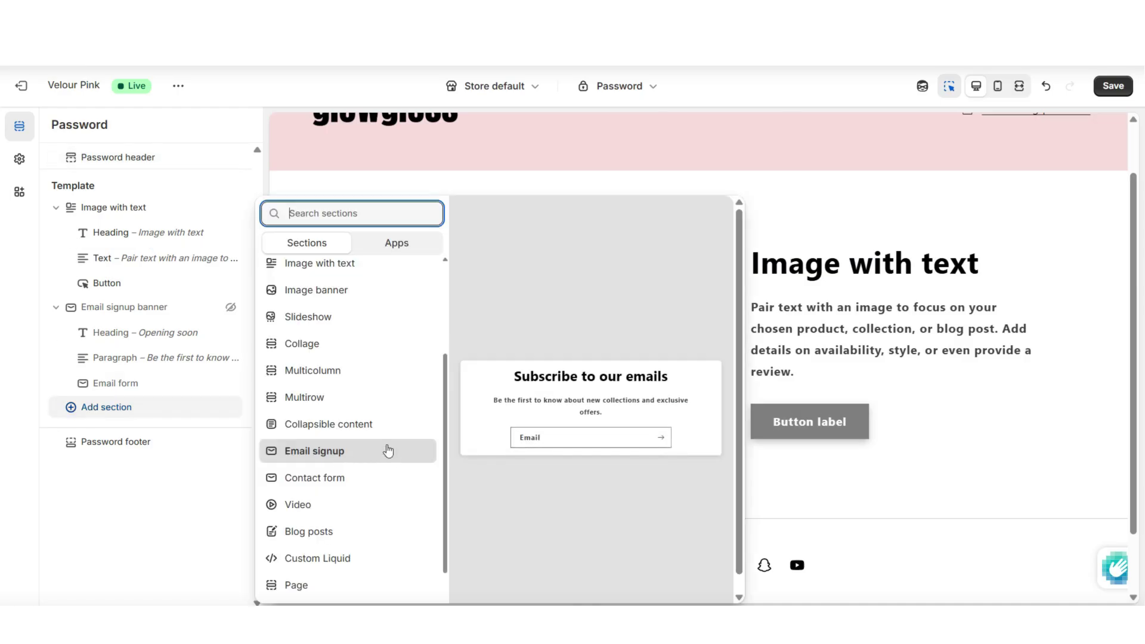
key("Escape")
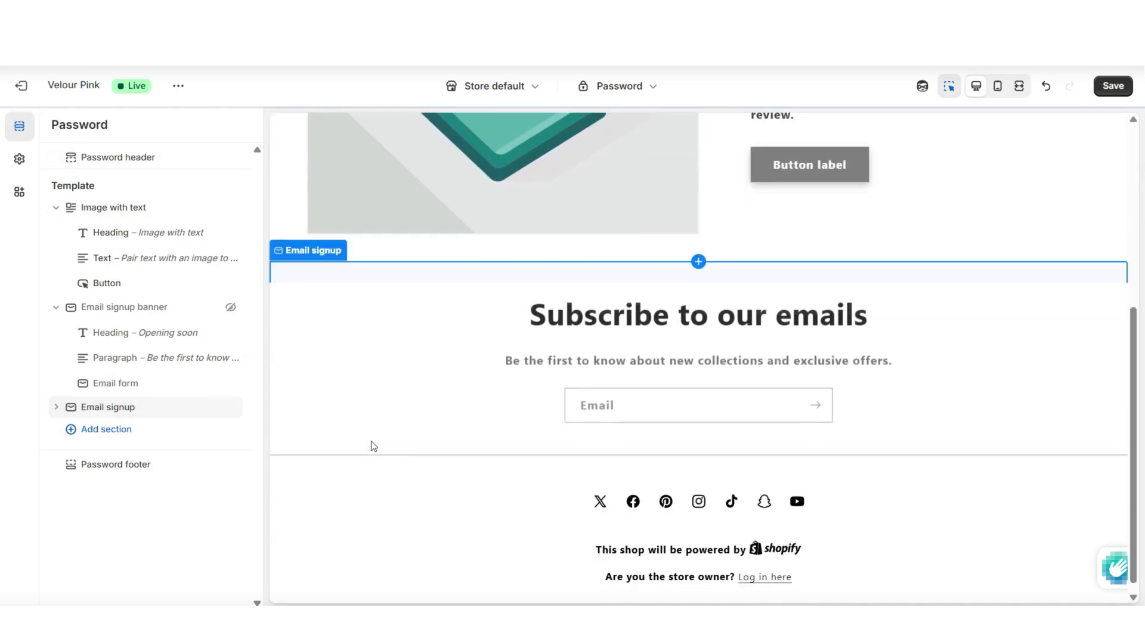
left_click(991, 423)
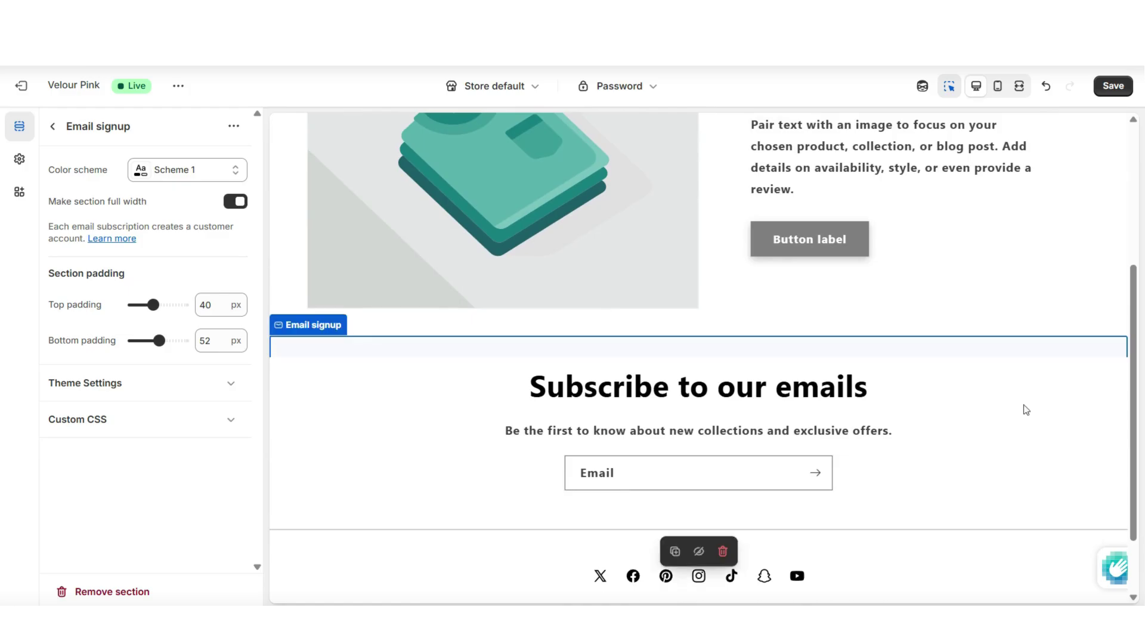
scroll(1025, 410, "up", 1)
left_click_drag(1139, 406, 1139, 281)
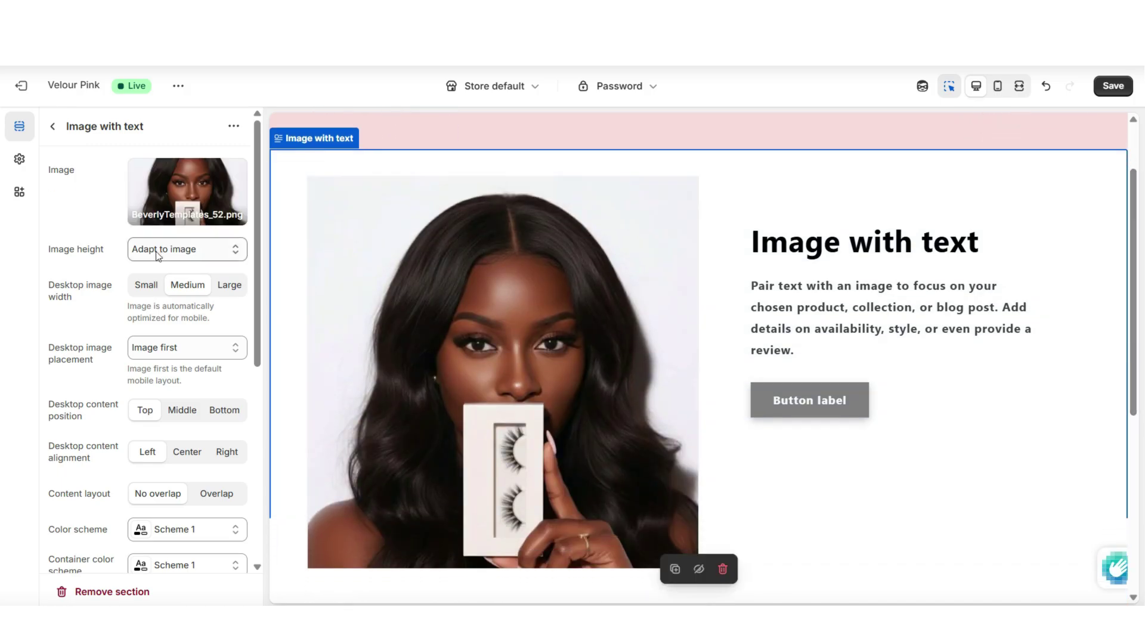
Step: Set desktop image width to Small, keep the image first, and make the container pink Scheme 3
left_click(142, 287)
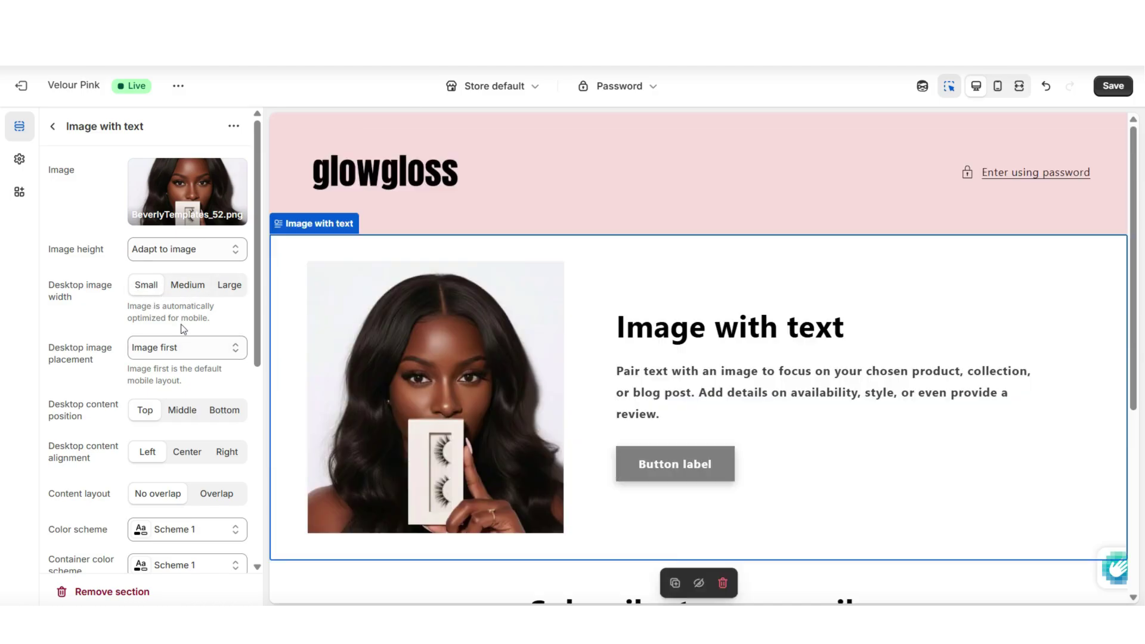
left_click(177, 348)
left_click(167, 382)
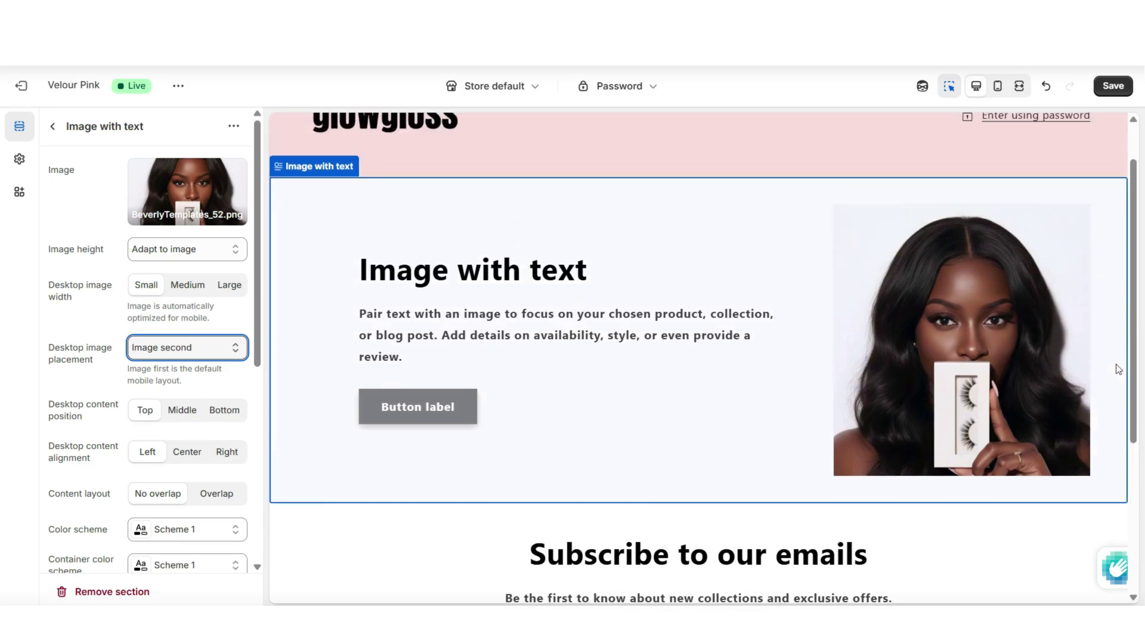
key("Up")
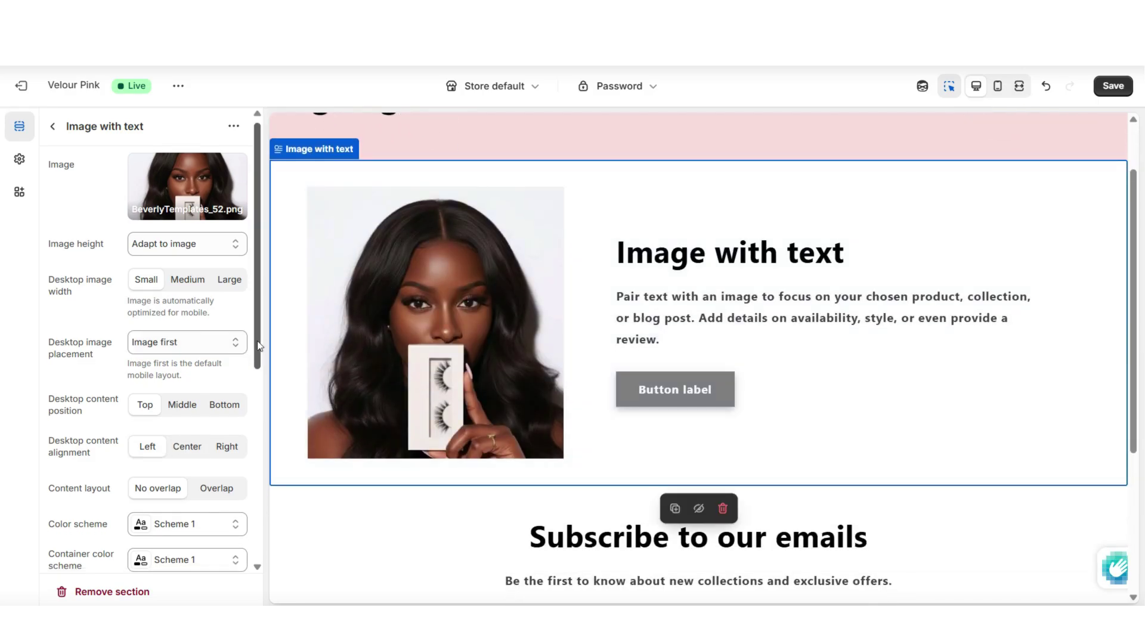
left_click_drag(259, 346, 256, 395)
scroll(198, 489, "up", 1)
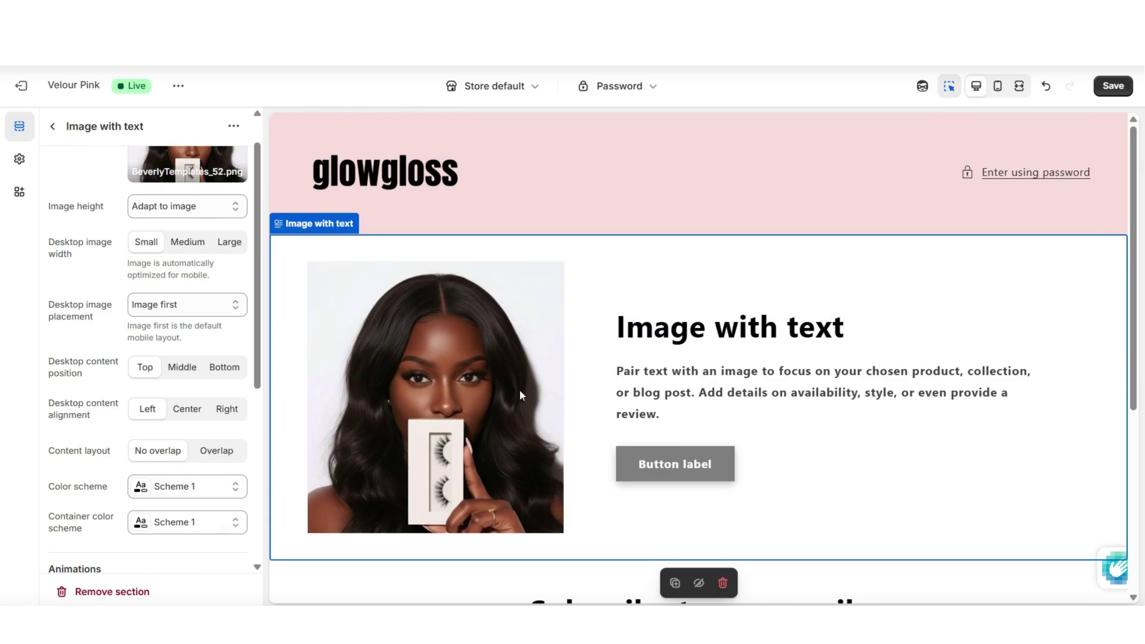
key("Down")
key("Down")
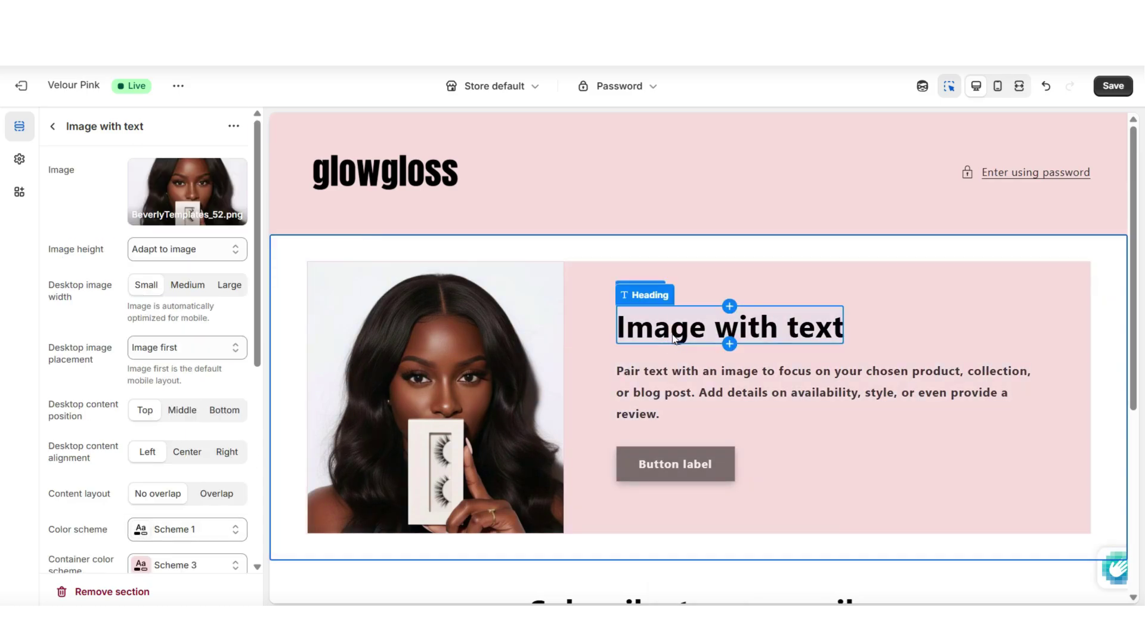
Step: Change the heading to 'GLOWGLOSS | COMING SOON' and the button label to 'FOLLOW US ON IG'
left_click(671, 332)
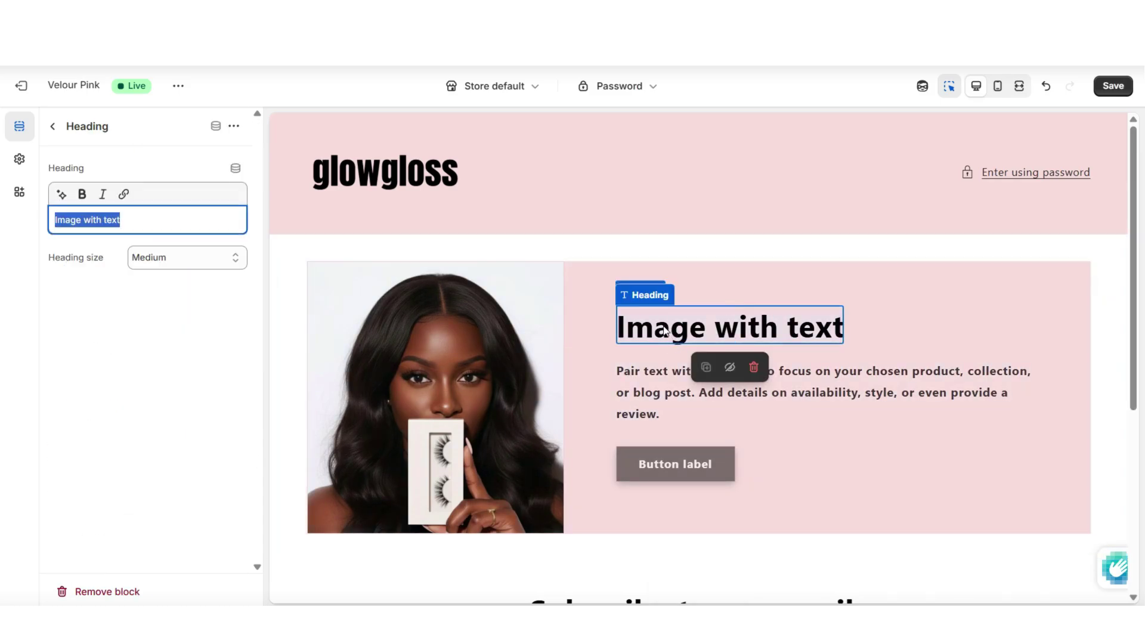
left_click(652, 373)
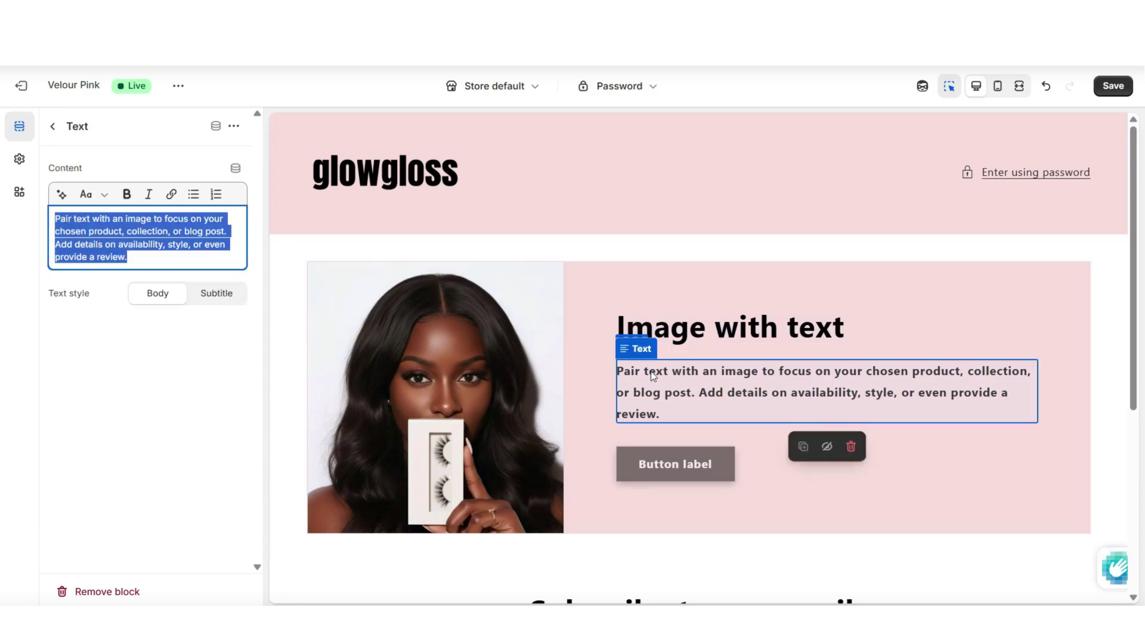
left_click(644, 462)
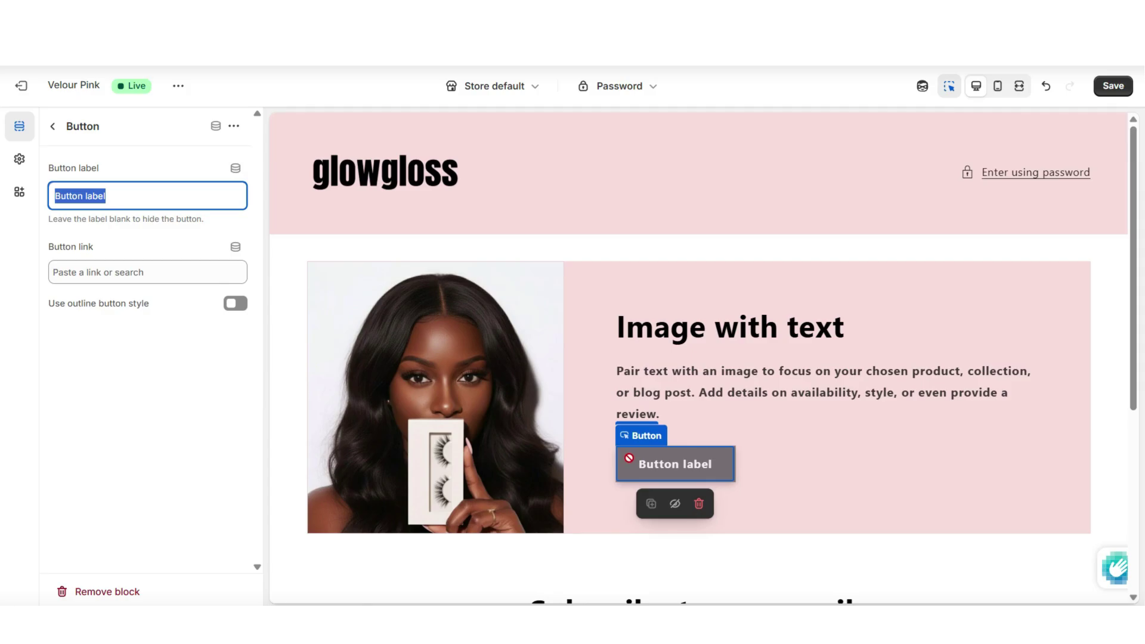
Step: Paste the GlowGloss launch teaser paragraph into the text block
left_click(918, 415)
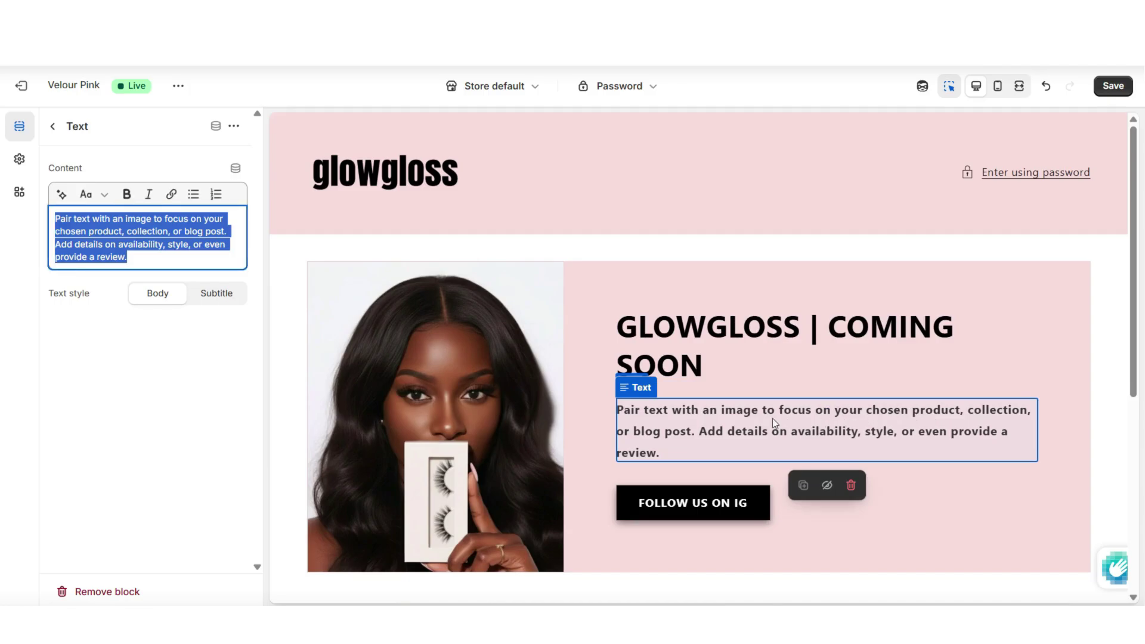
right_click(185, 246)
left_click(231, 335)
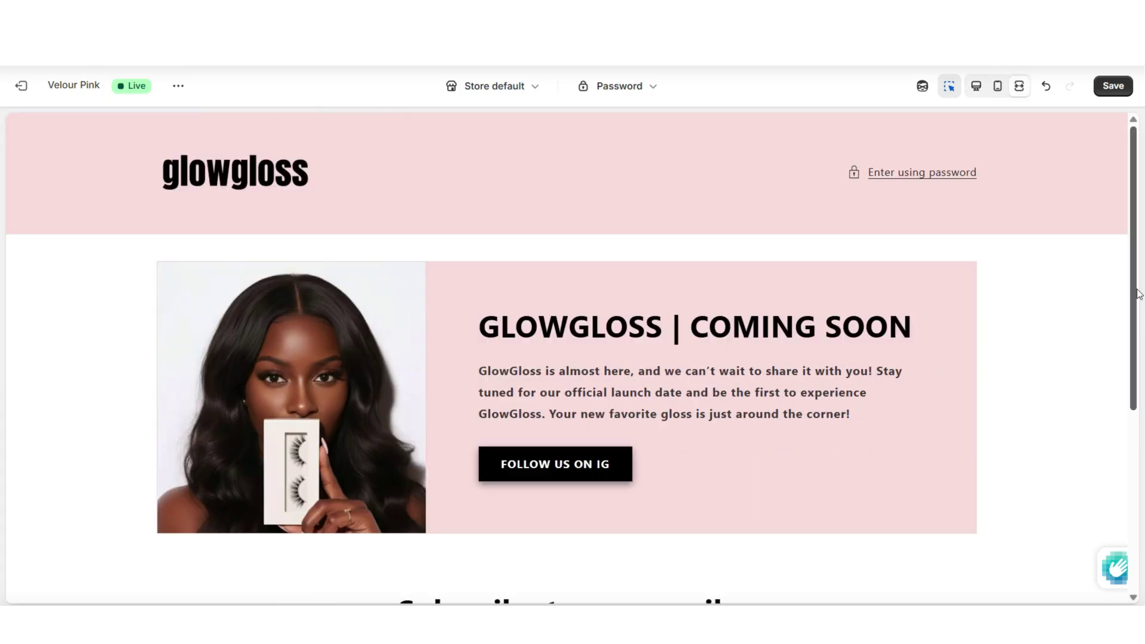
scroll(1136, 298, "down", 2)
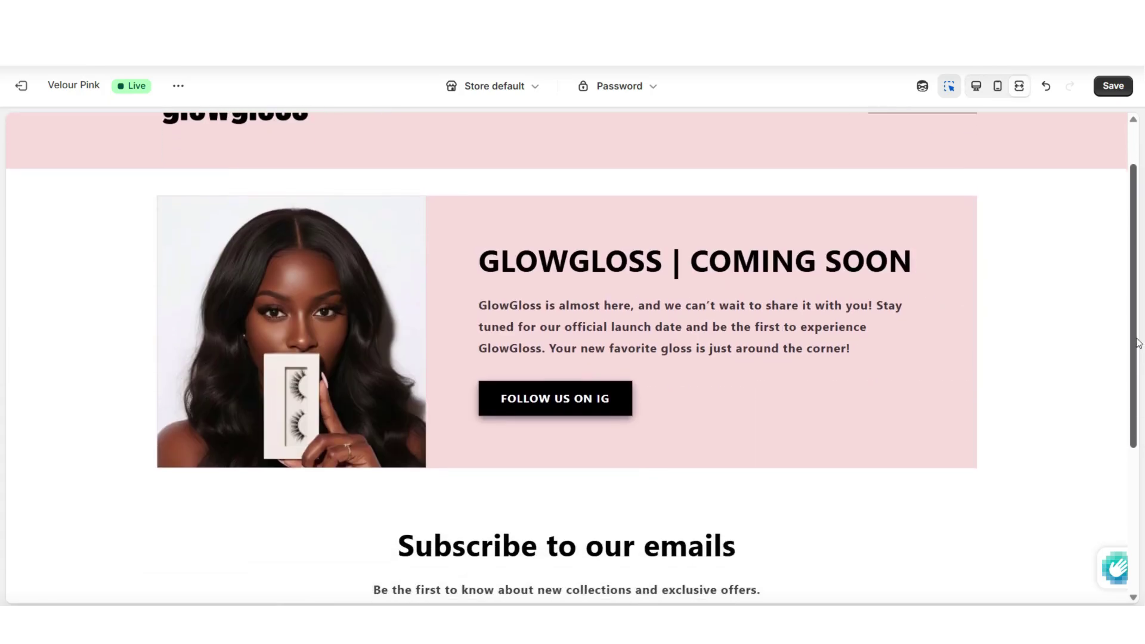
scroll(1133, 304, "up", 2)
scroll(1132, 313, "up", 1)
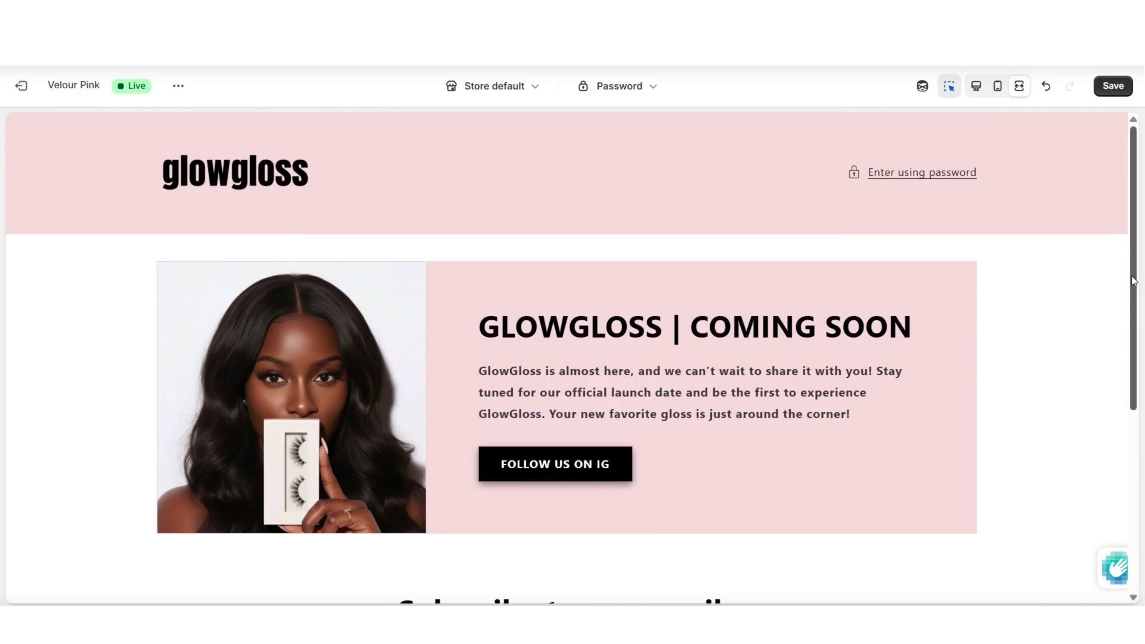
left_click(977, 87)
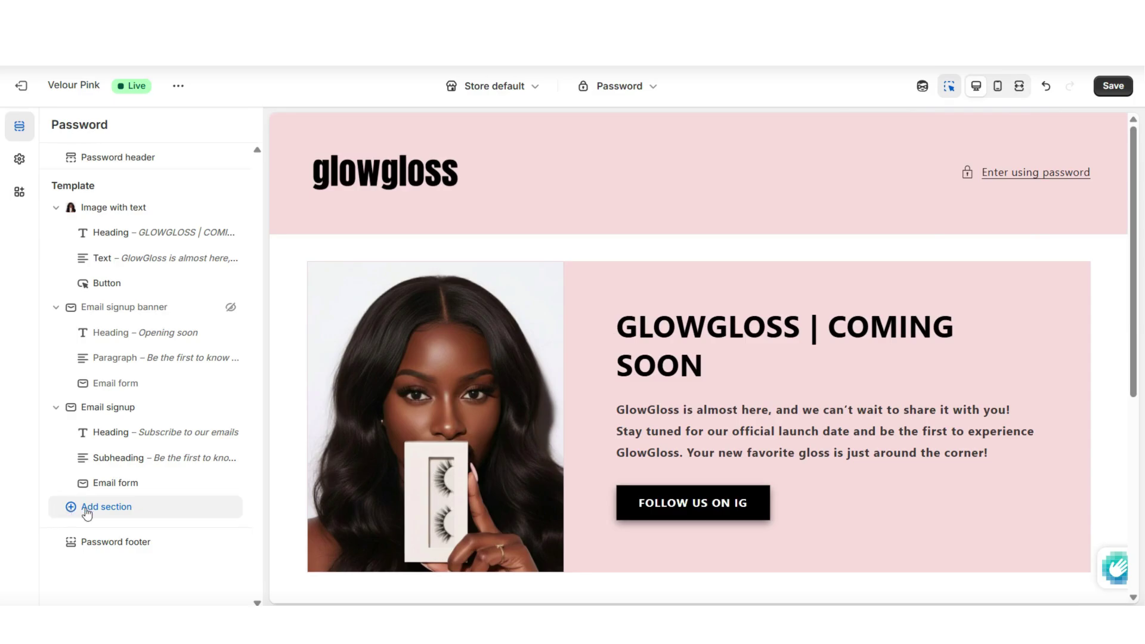
Step: Add a Multicolumn section above the email signup and open its first column
left_click(86, 508)
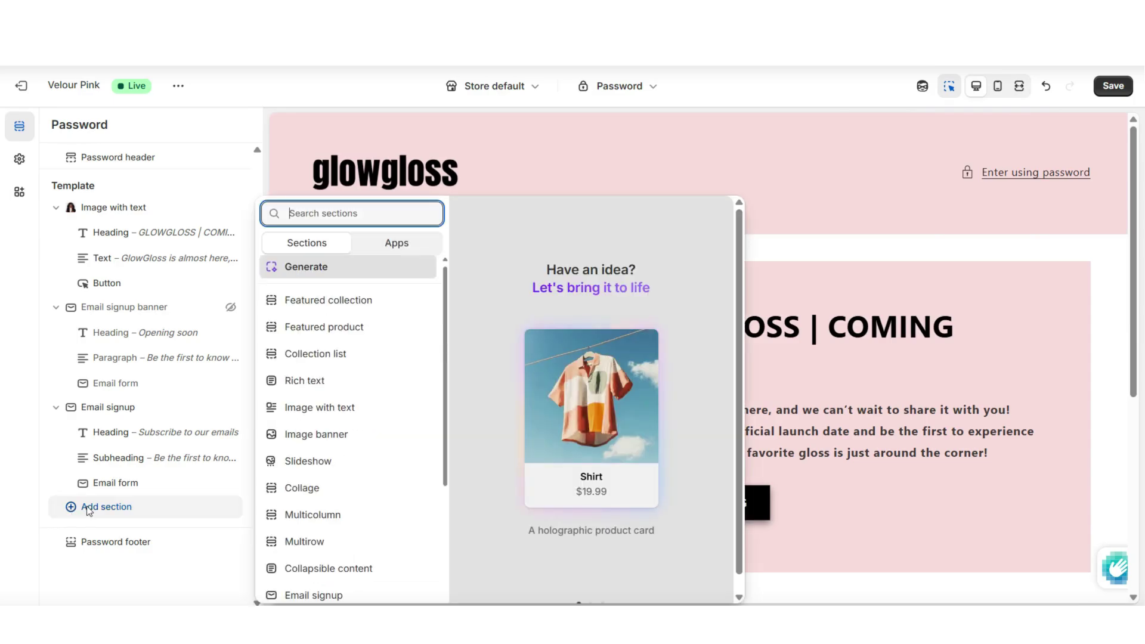
left_click(316, 515)
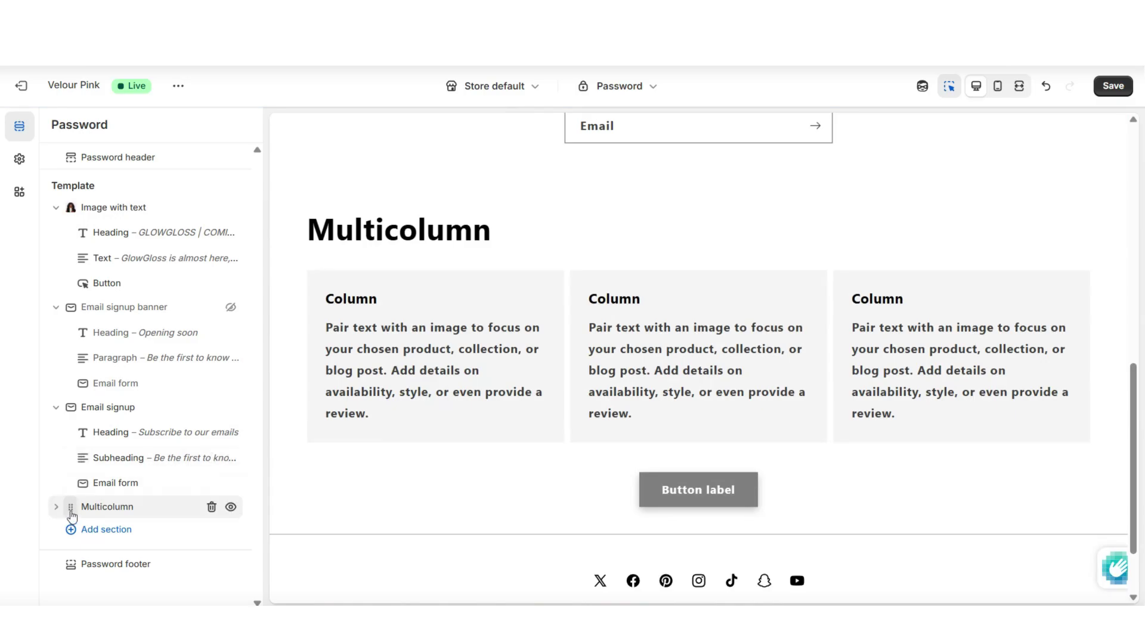
left_click_drag(71, 511, 77, 370)
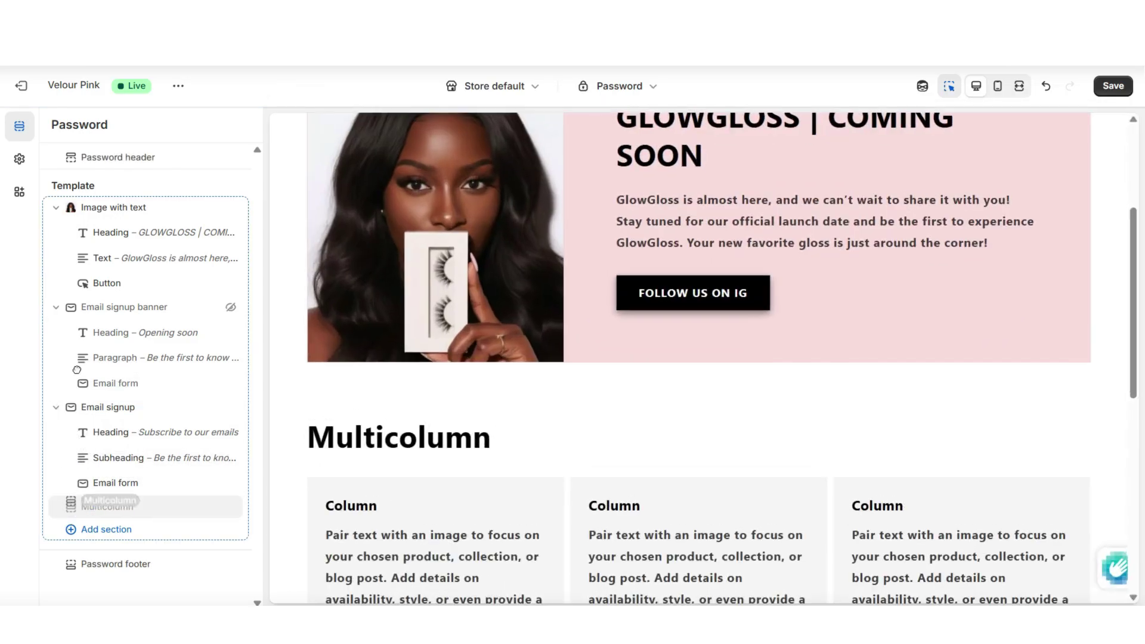
left_click(578, 310)
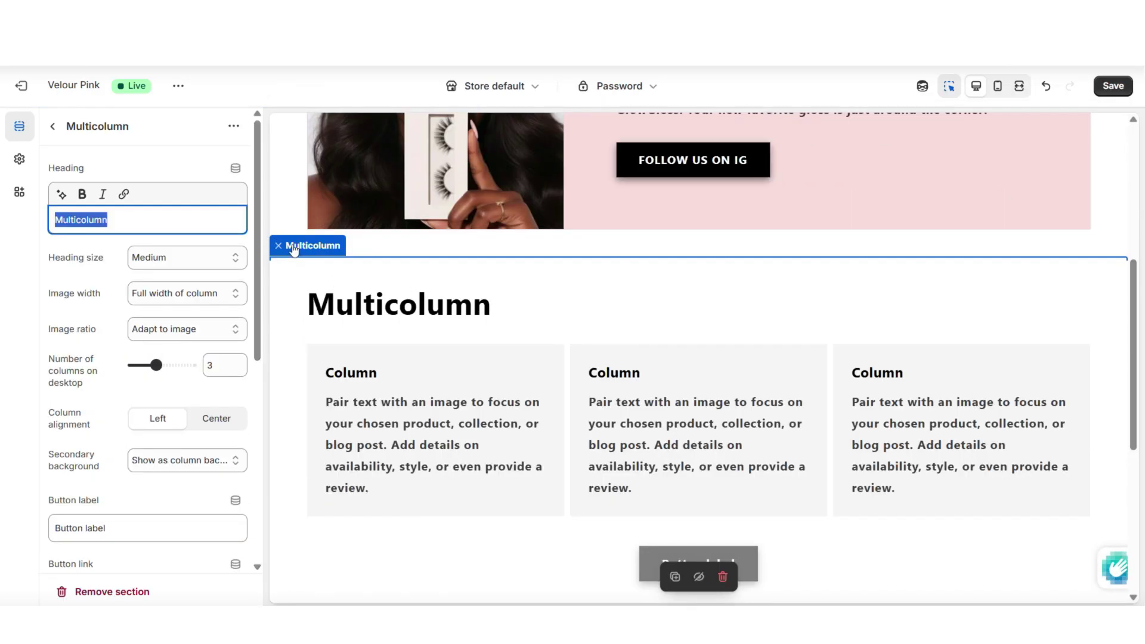
left_click(440, 396)
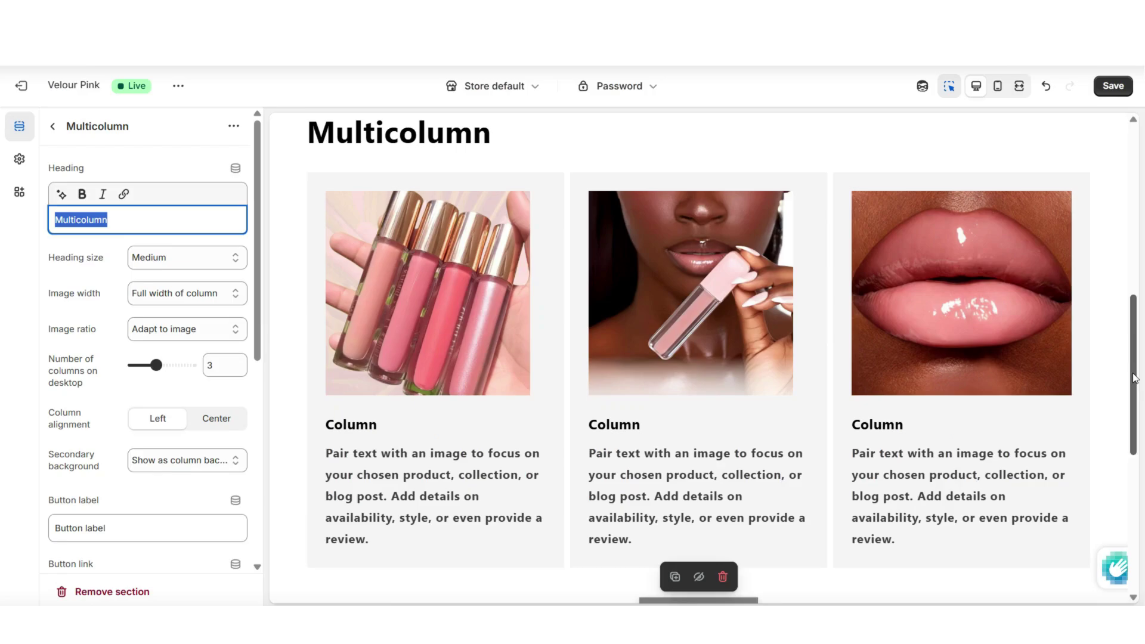
Step: Set the columns' Secondary background to None and delete the placeholder column headings
left_click(163, 462)
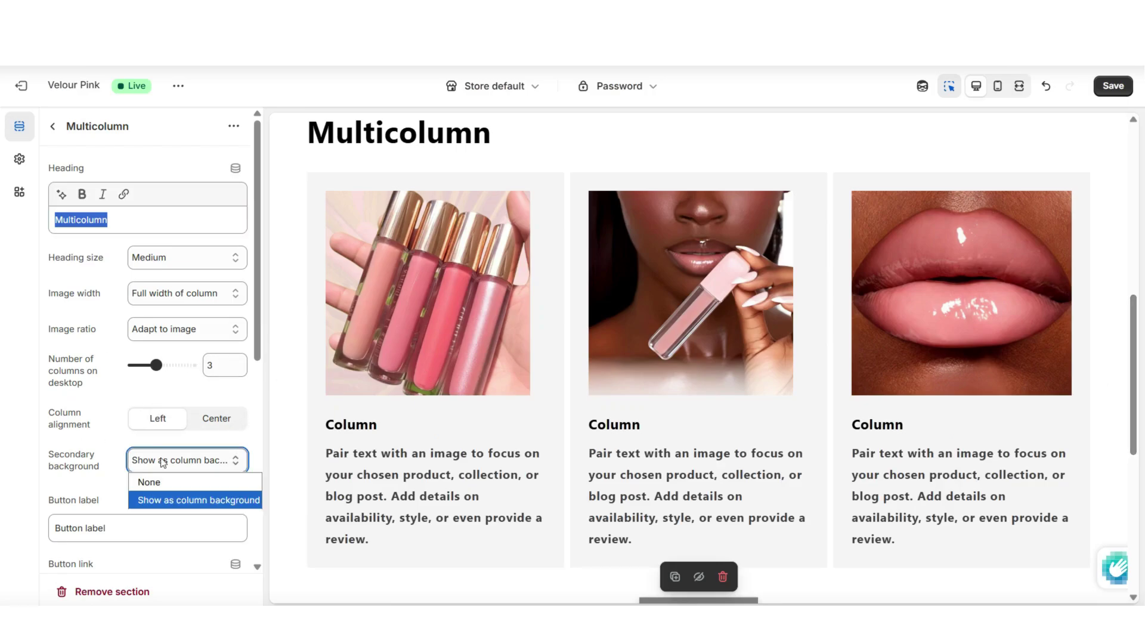
left_click(147, 481)
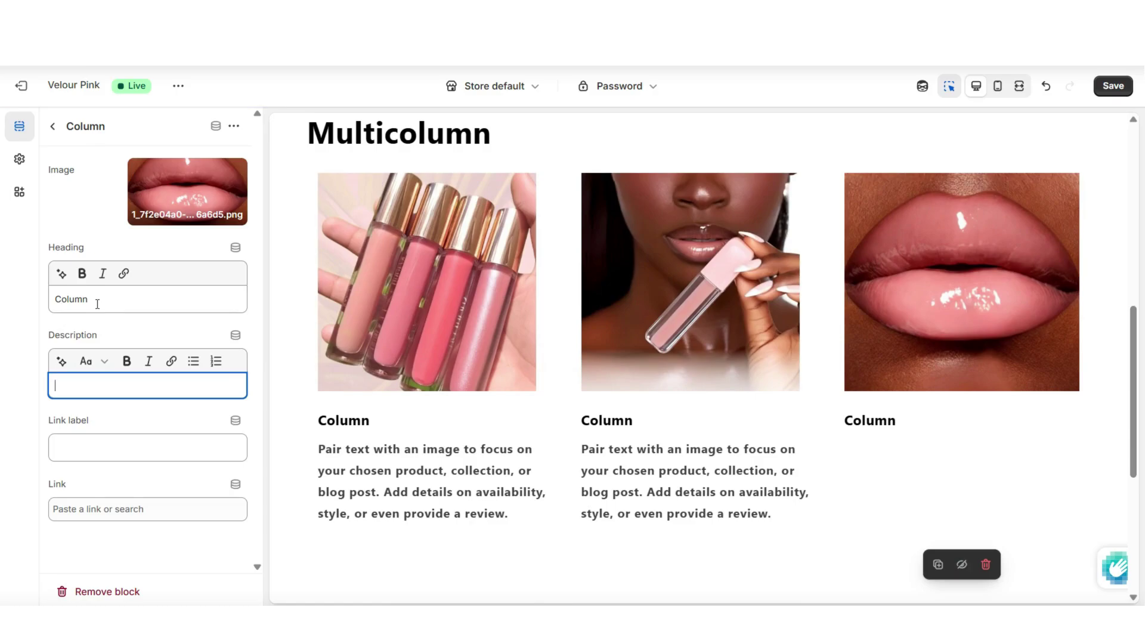
left_click_drag(97, 304, 57, 300)
key("BackSpace")
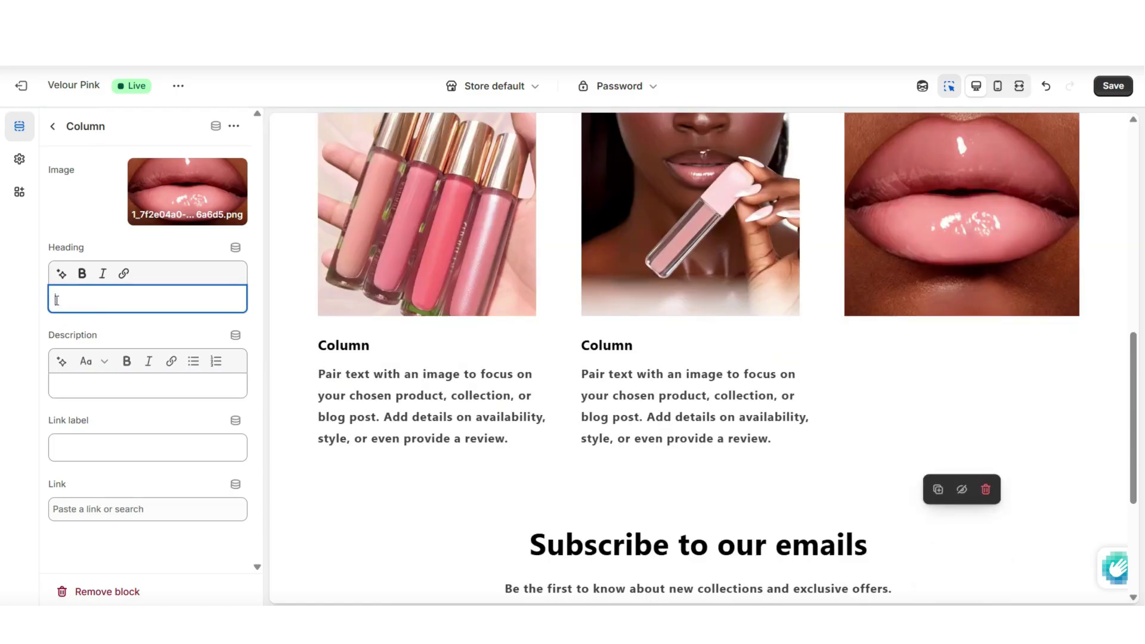
scroll(680, 375, "up", 2)
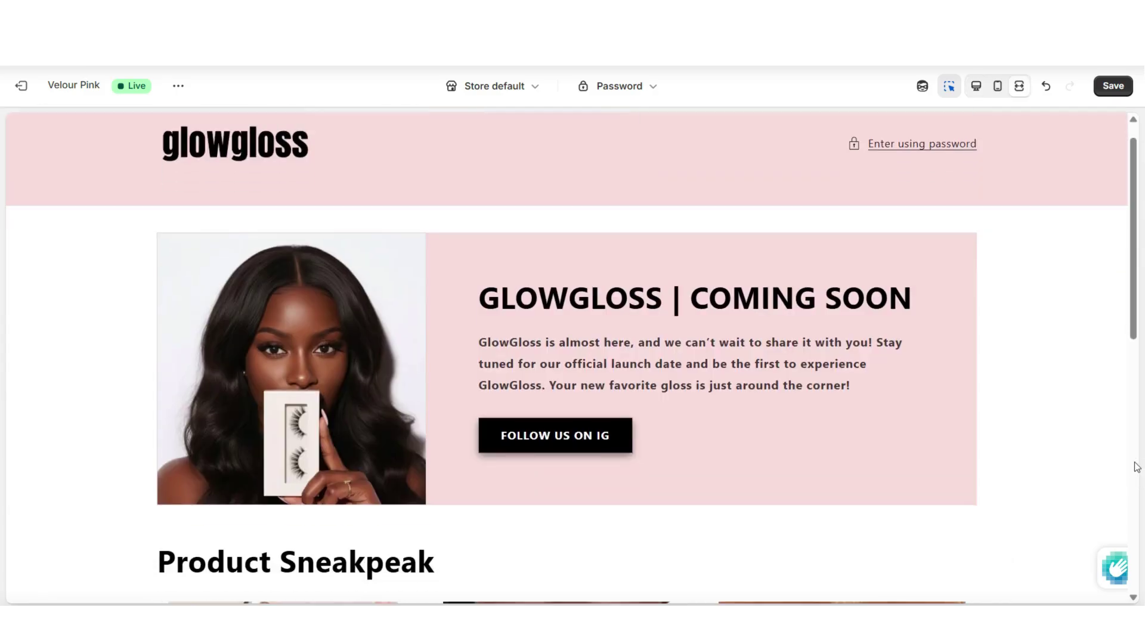
scroll(1136, 467, "down", 5)
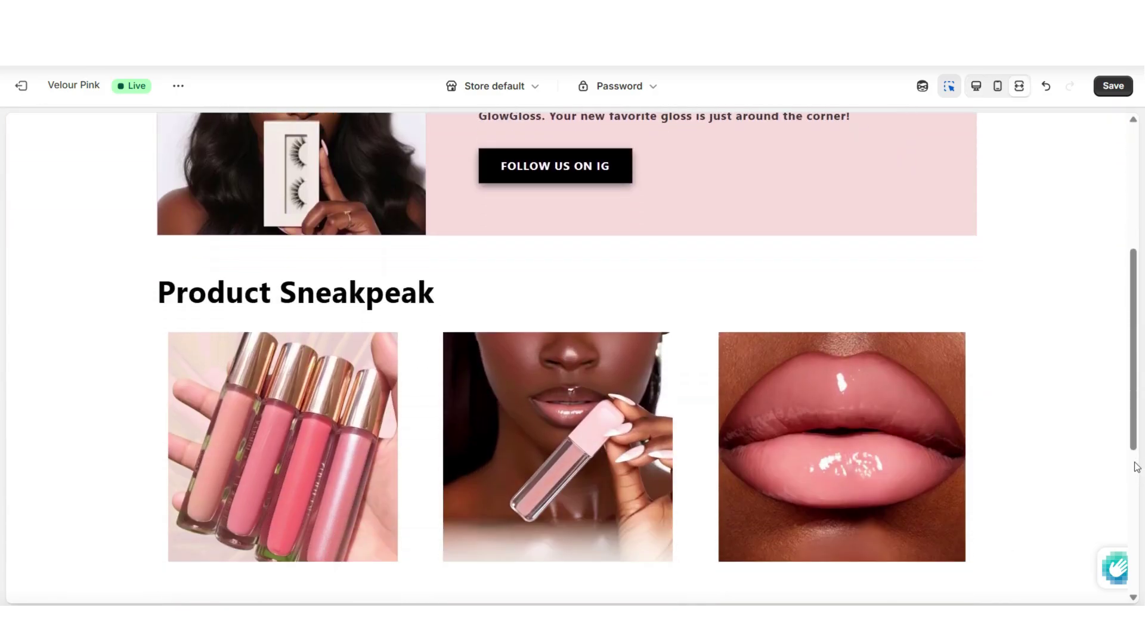
scroll(1137, 467, "up", 1)
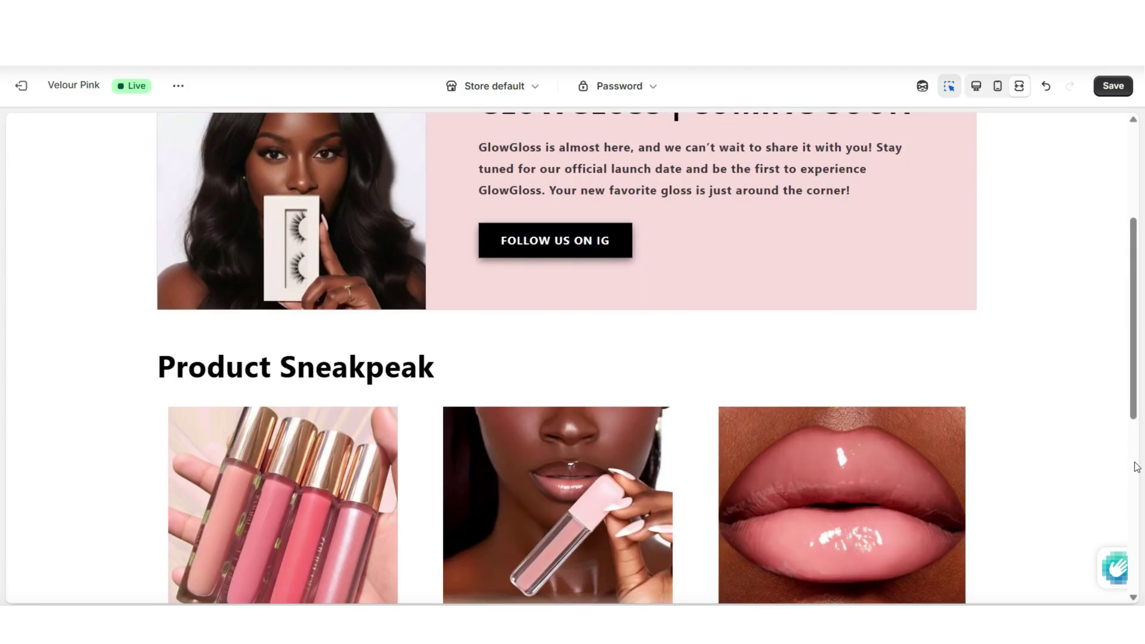
scroll(1136, 466, "down", 1)
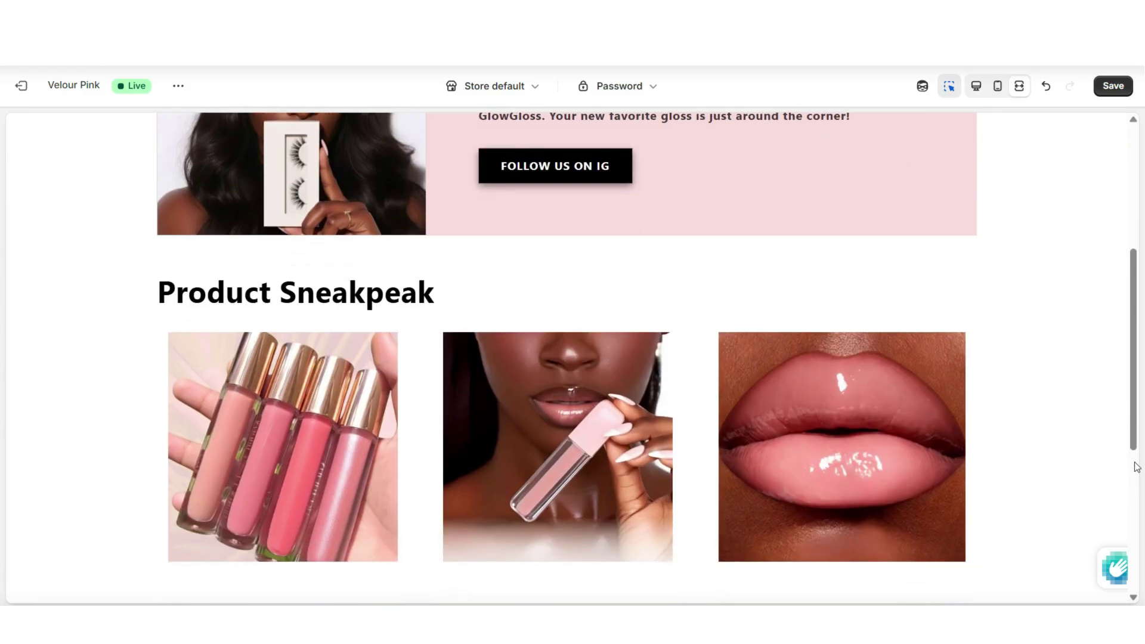
scroll(1135, 465, "down", 1)
scroll(1134, 465, "up", 2)
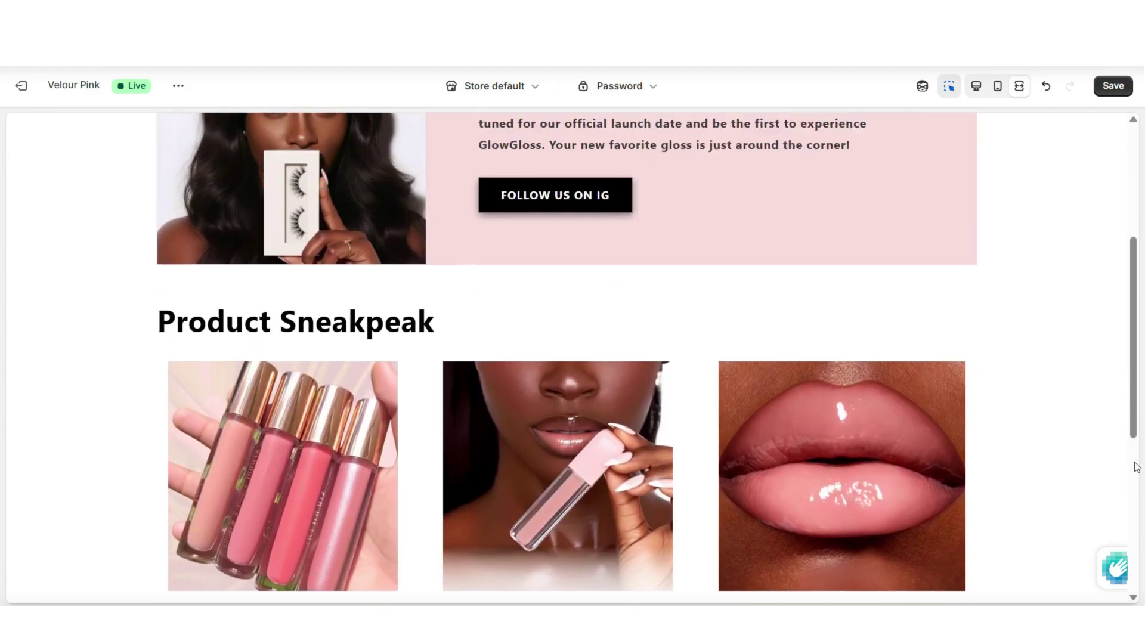
key("ctrl+shift+f")
left_click(875, 383)
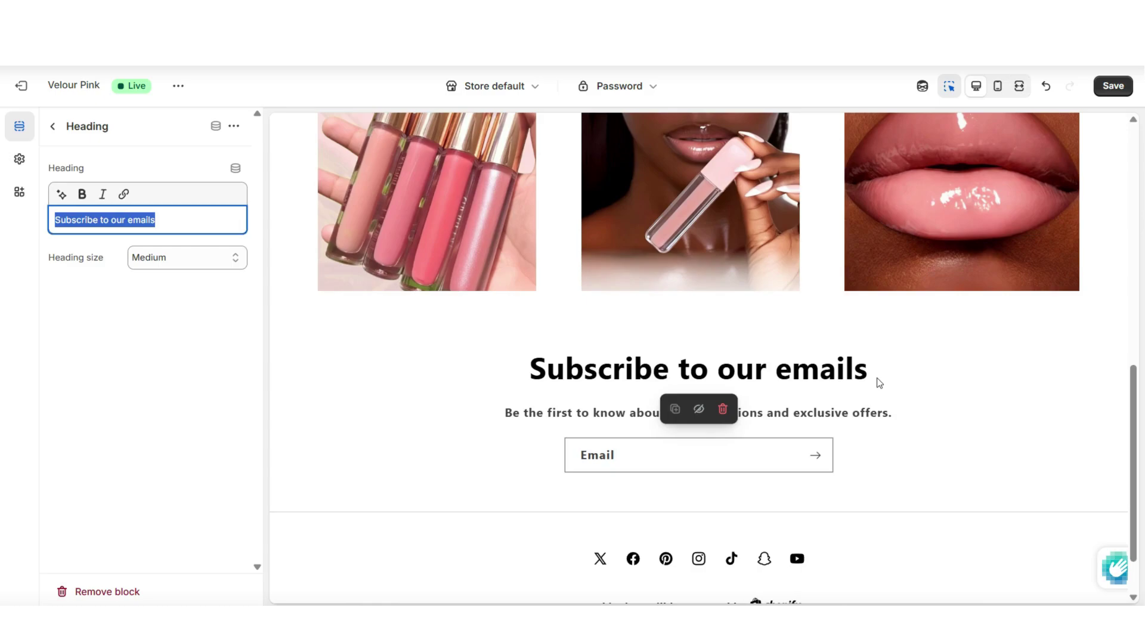
Step: Retitle the email signup heading 'JOIN OUR EMAIL LIST & GET 10% OFF'
left_click(536, 386)
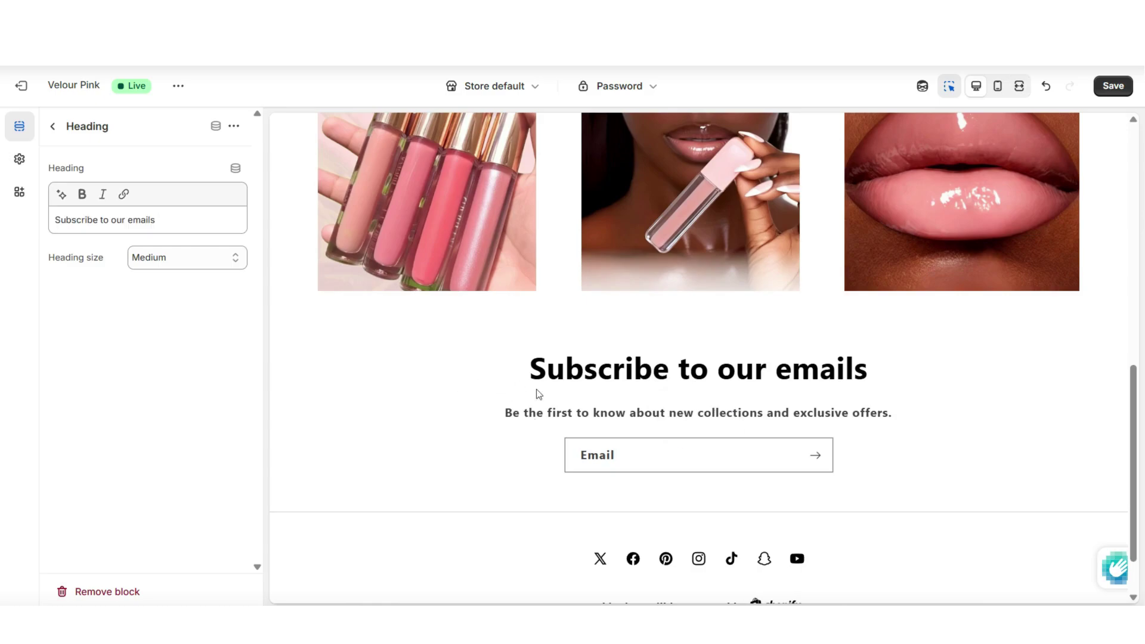
left_click(517, 417)
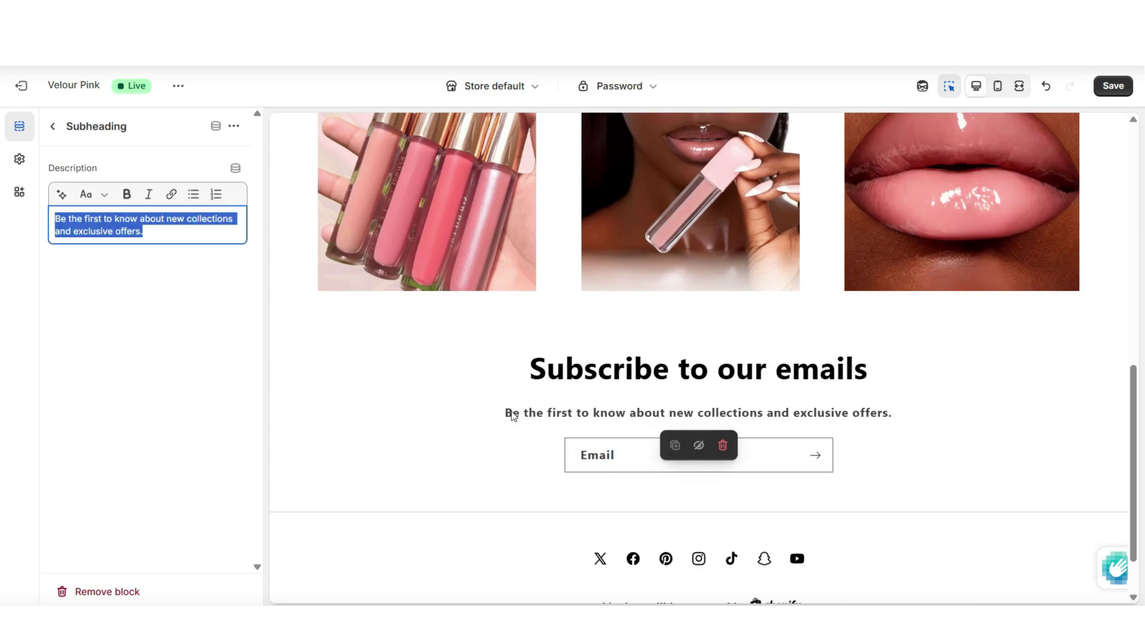
left_click(775, 370)
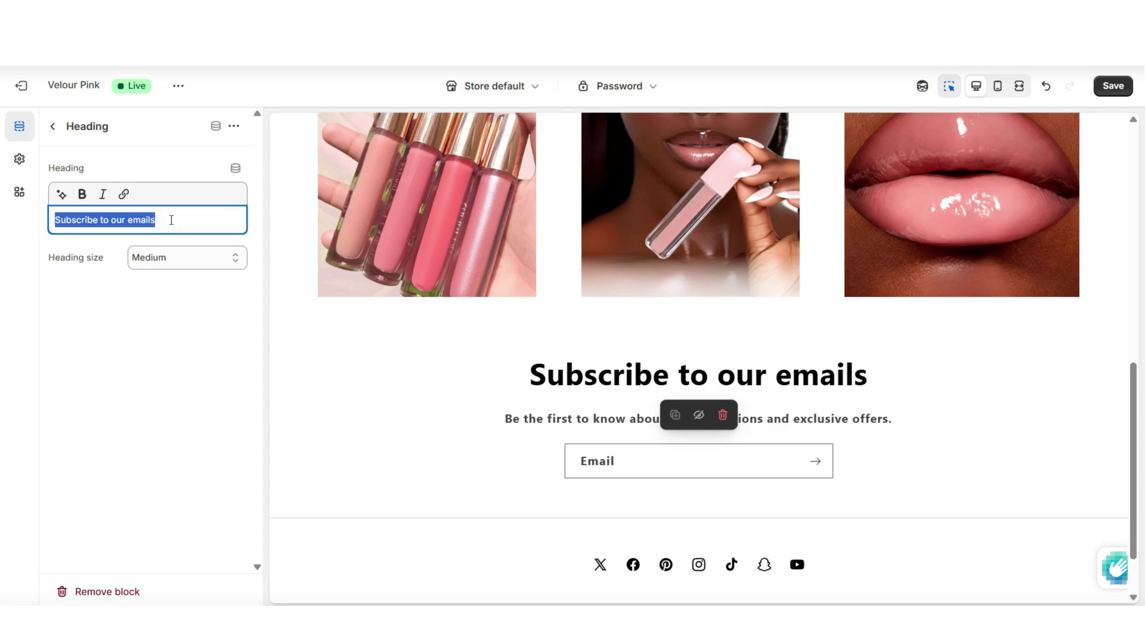
type("JOIN OUR EMAIL LIST & GET 10% OFF")
Step: Give the Email signup section pink Scheme 3, turn off full width, and preview fullscreen
left_click(993, 416)
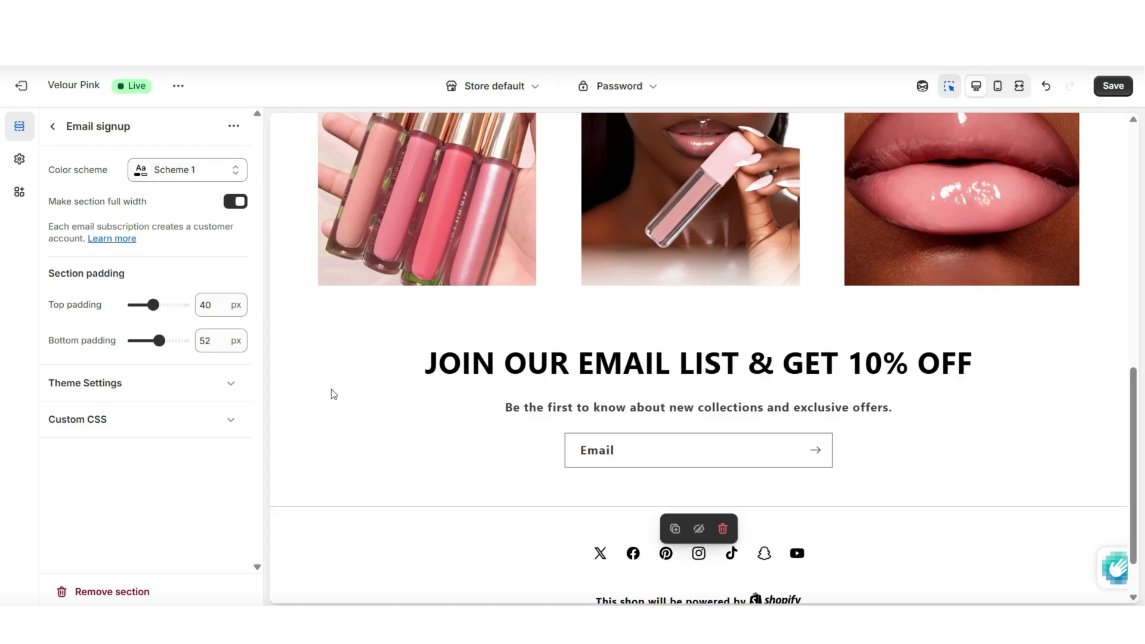
scroll(503, 335, "up", 15)
key("Down")
key("Down")
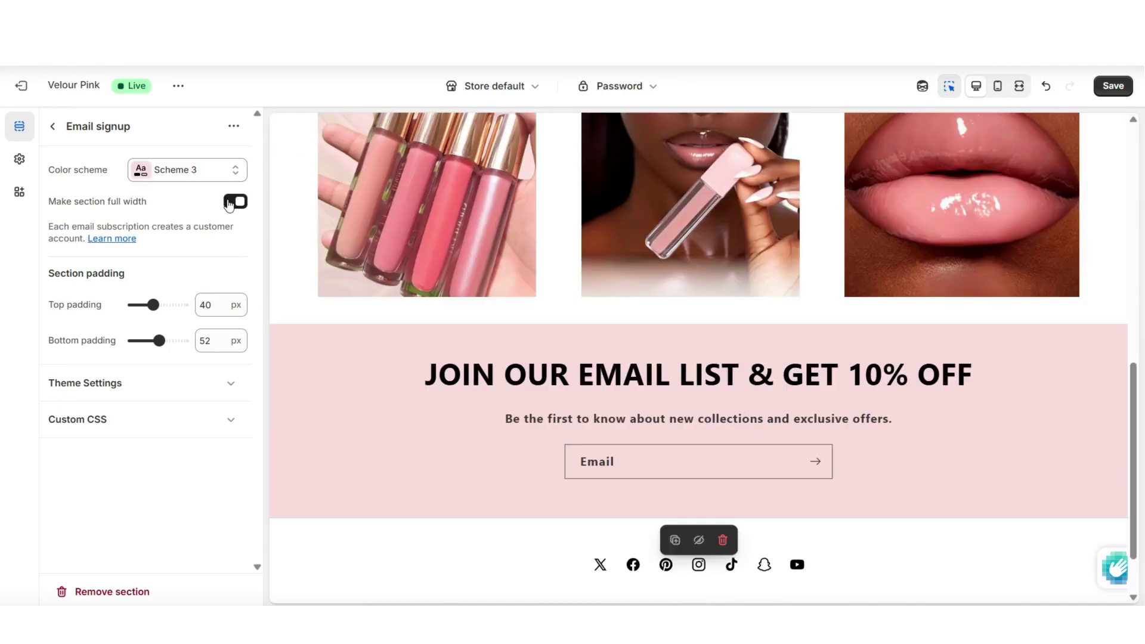
left_click(229, 201)
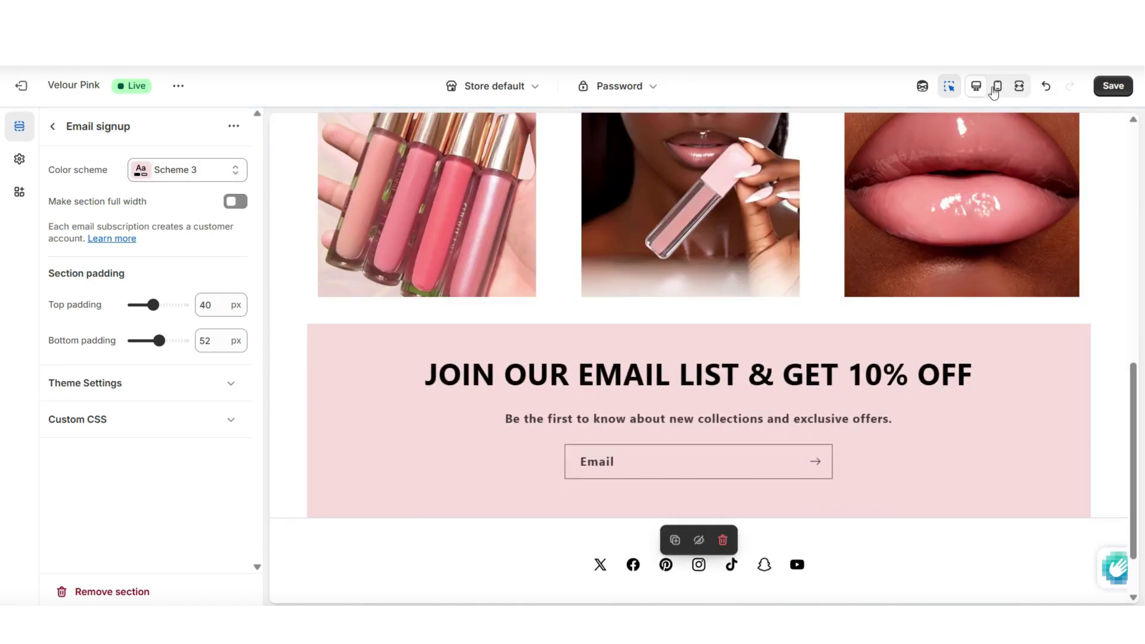
left_click(1019, 86)
Step: Scroll the Home page preview down to the See us on the gram gallery, then return to the top
scroll(1139, 305, "down", 4)
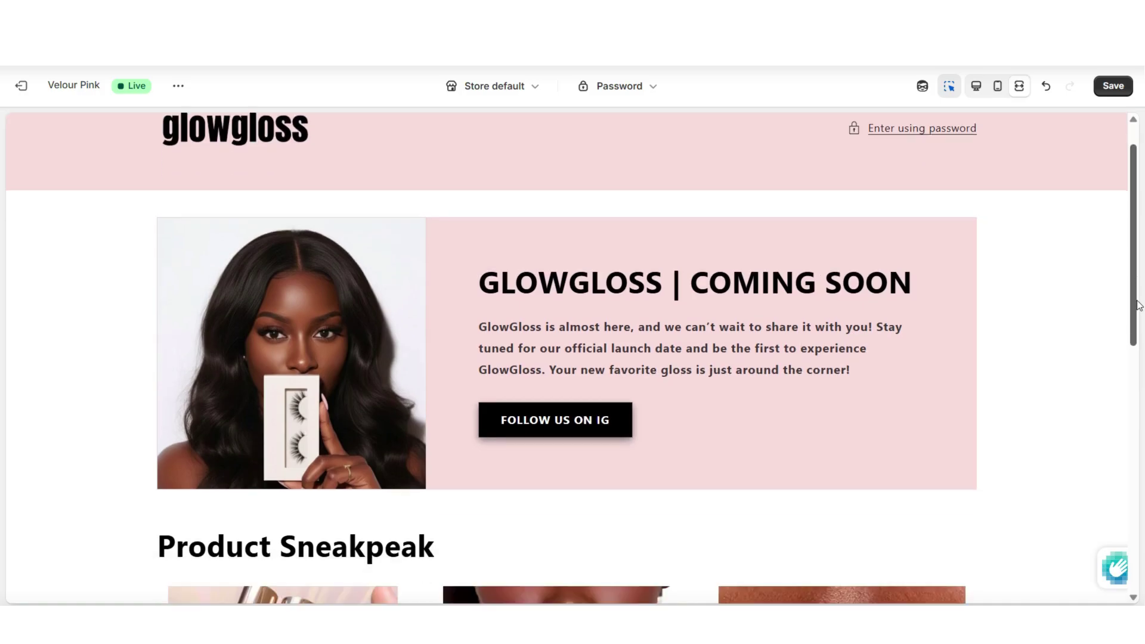
scroll(1139, 305, "down", 4)
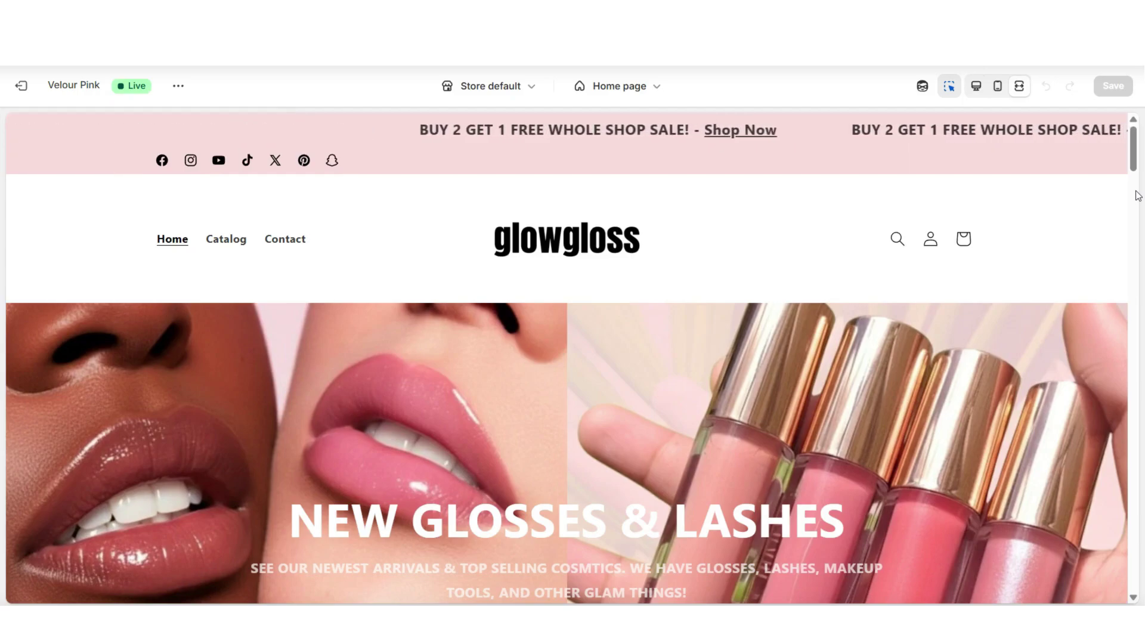
scroll(1138, 196, "down", 2)
scroll(1137, 196, "down", 12)
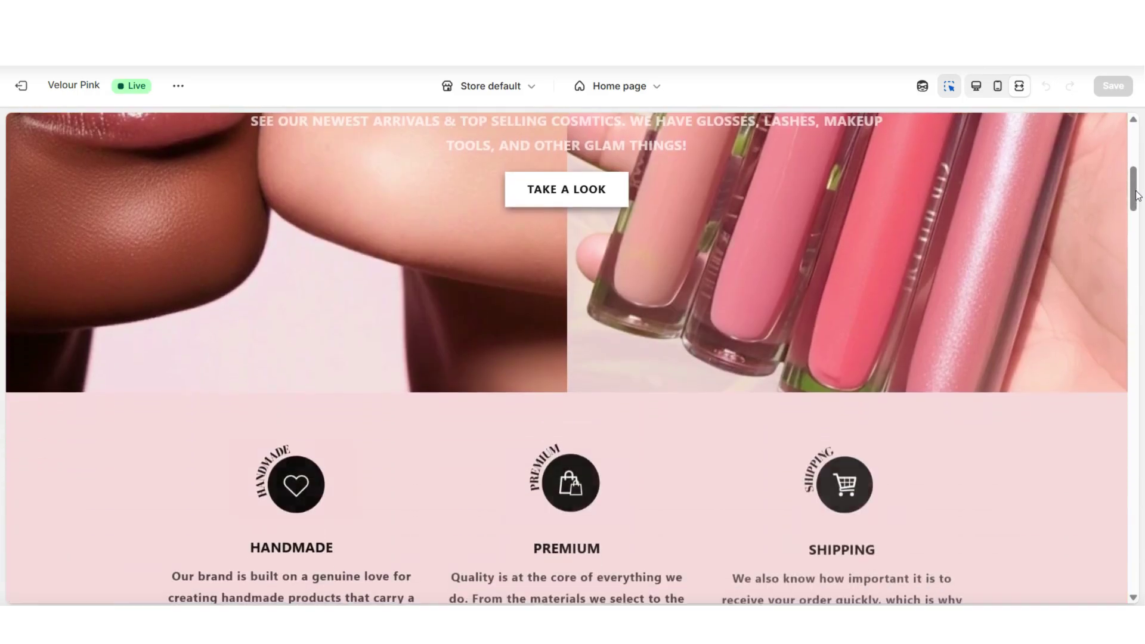
scroll(1138, 196, "down", 15)
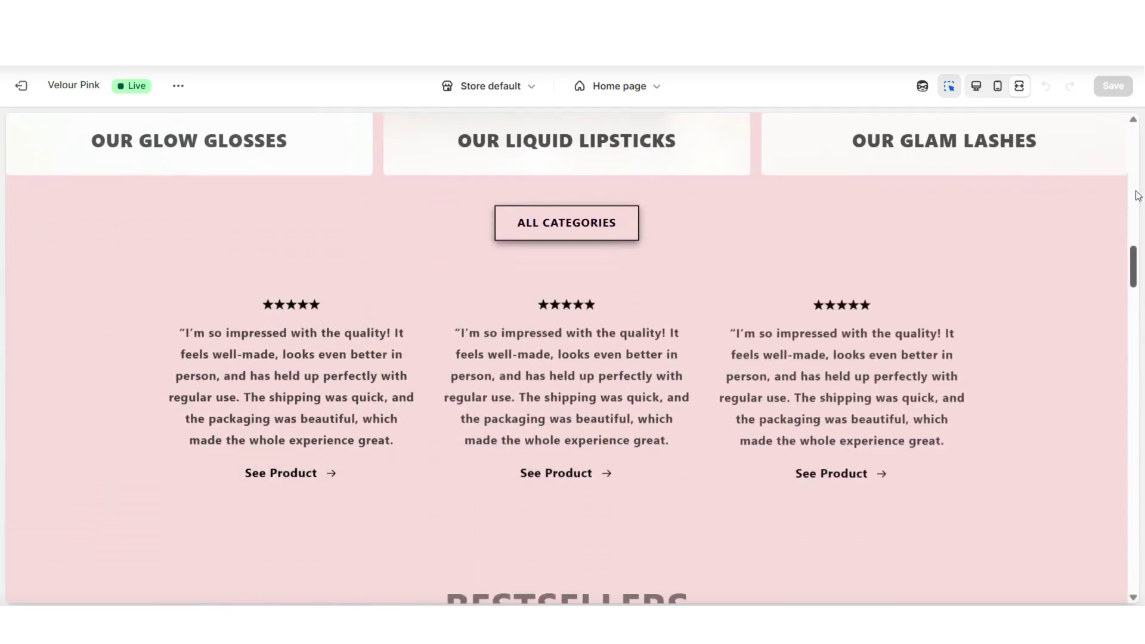
scroll(1138, 195, "down", 4)
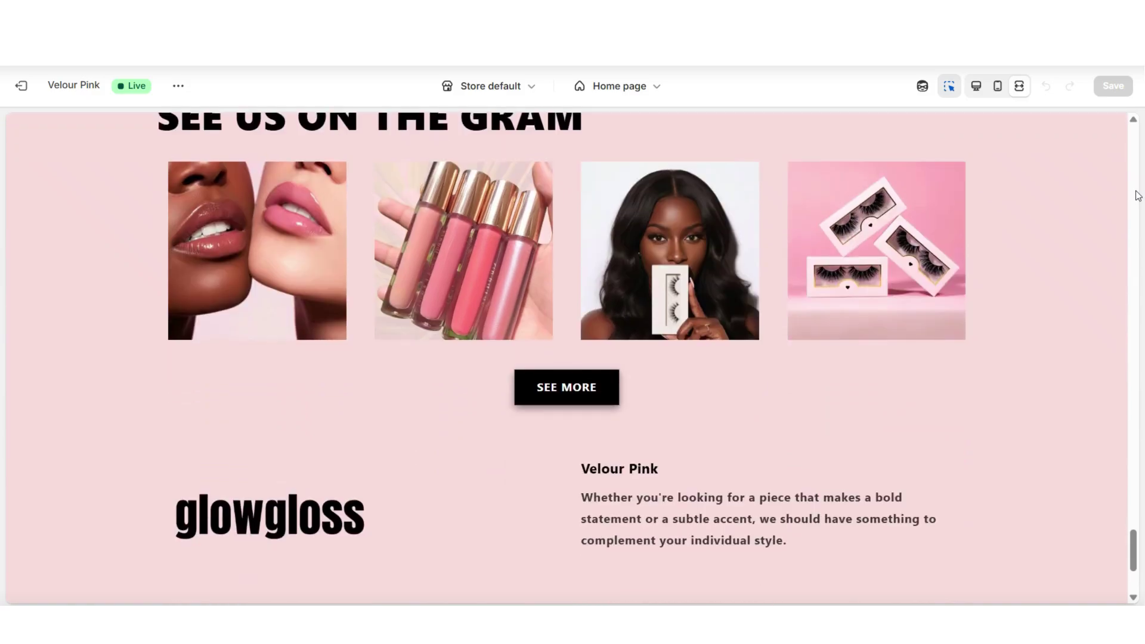
key("Home")
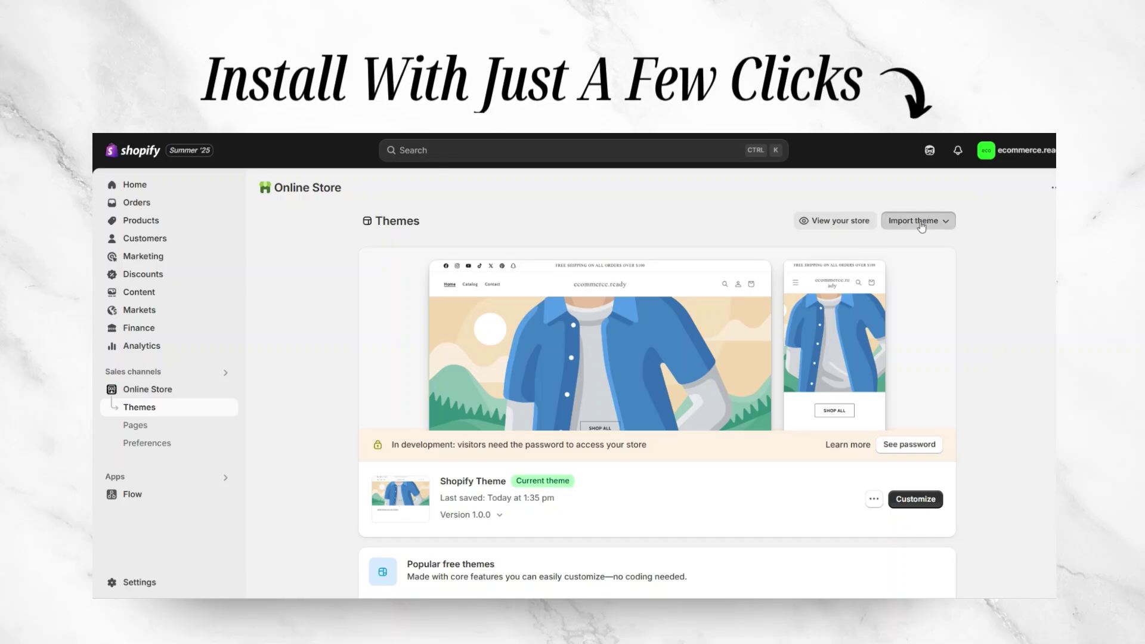
Step: Import a theme by uploading the ShopifyTheme.zip.zip zip file
left_click(918, 221)
left_click(926, 266)
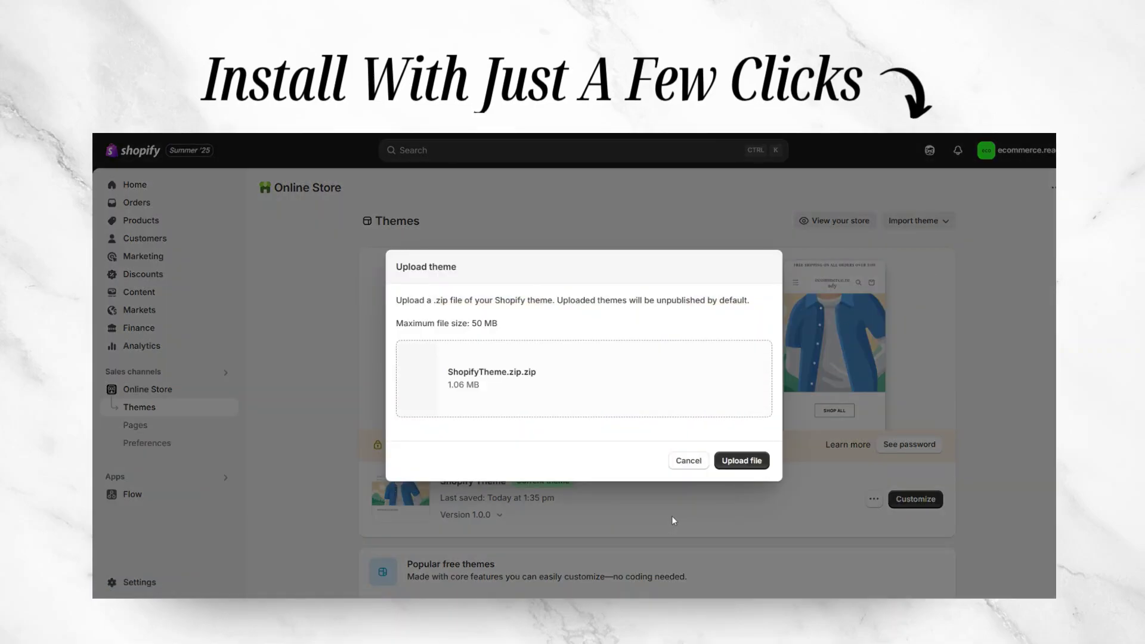
left_click(756, 466)
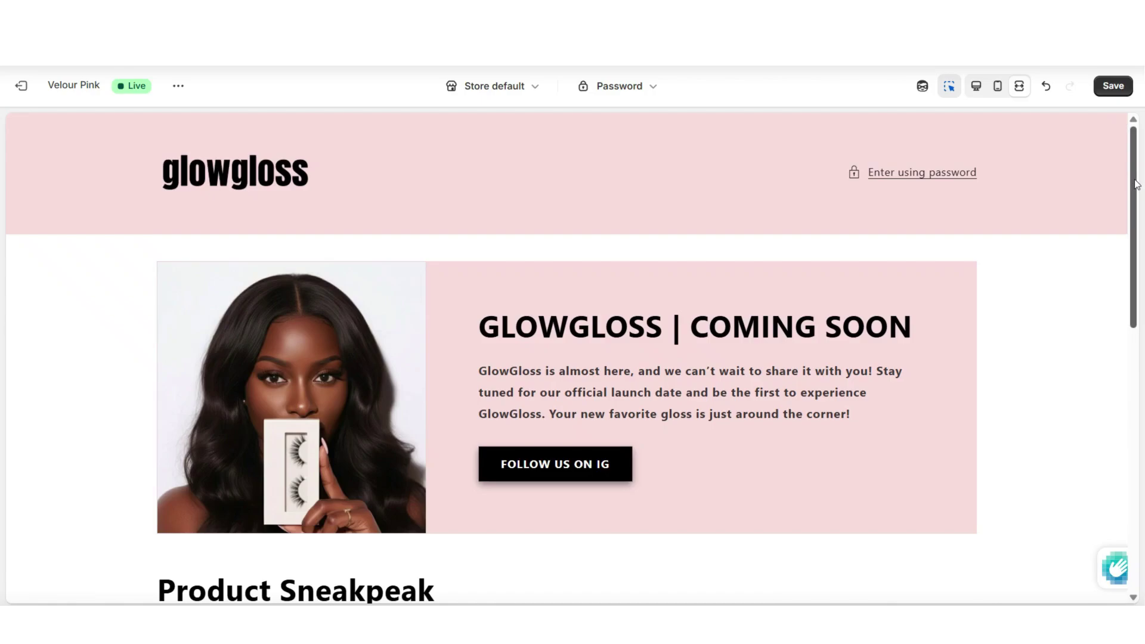
Step: Bring the Themes list into view, with Velour Pink as the current theme
left_click_drag(1135, 184, 1136, 394)
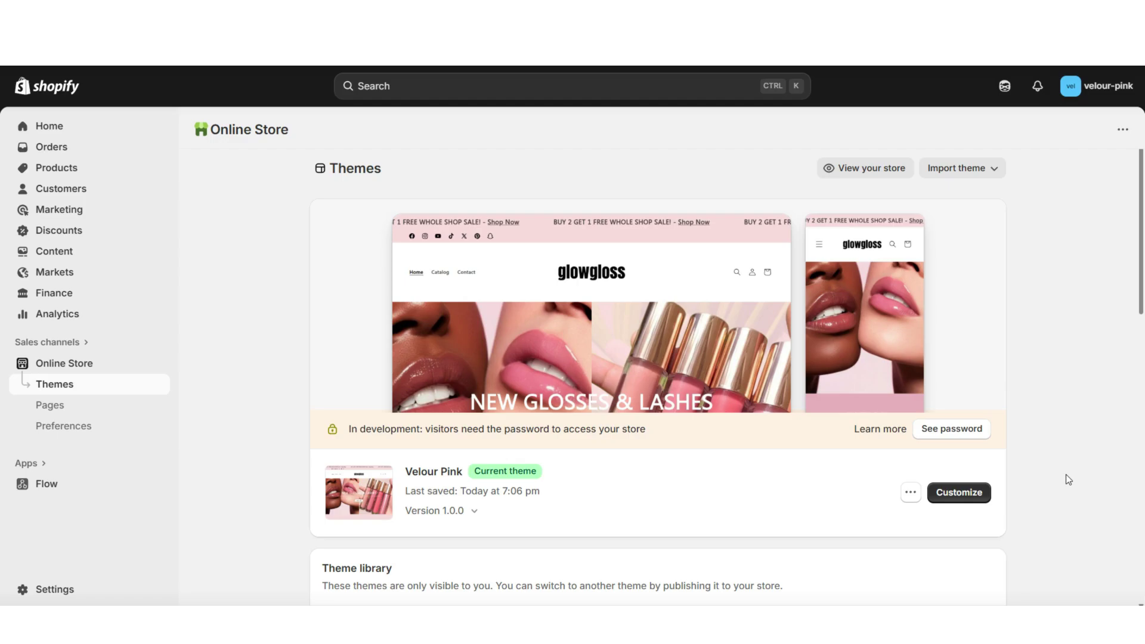
Step: Customize the Velour Pink theme and preview a bestselling product's page
left_click(953, 493)
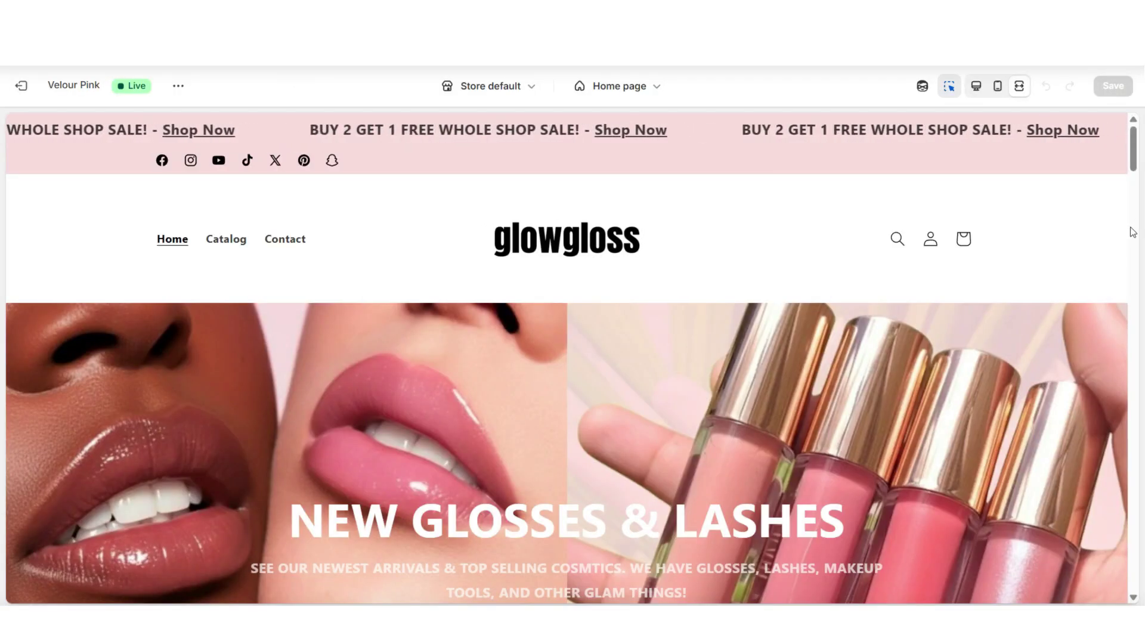
scroll(1132, 232, "down", 3)
scroll(1132, 231, "down", 10)
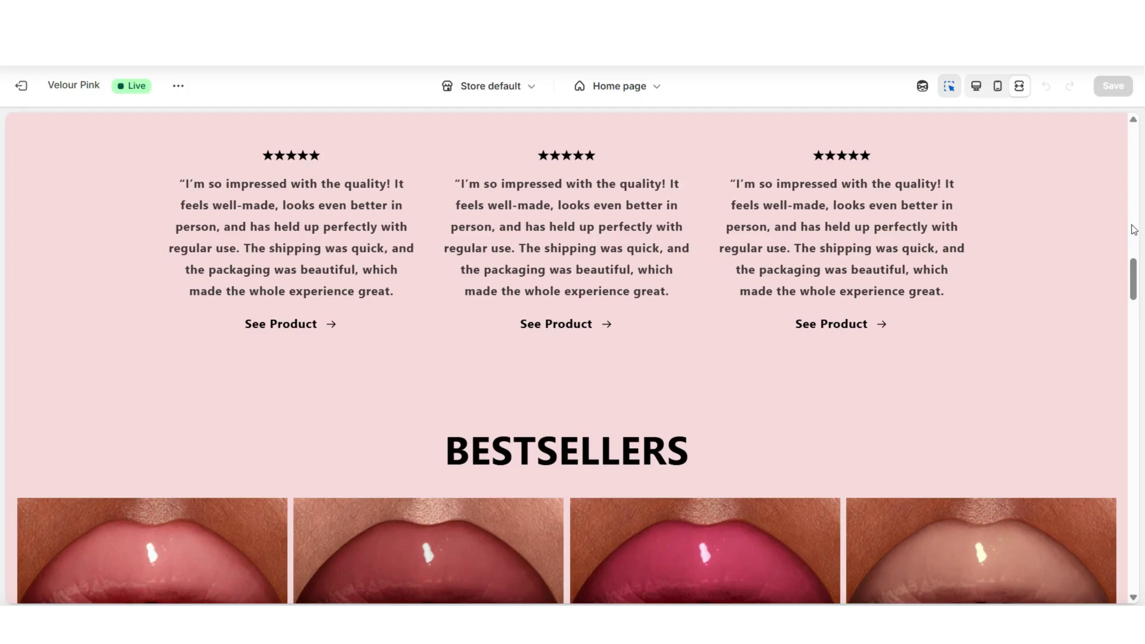
scroll(1133, 229, "down", 5)
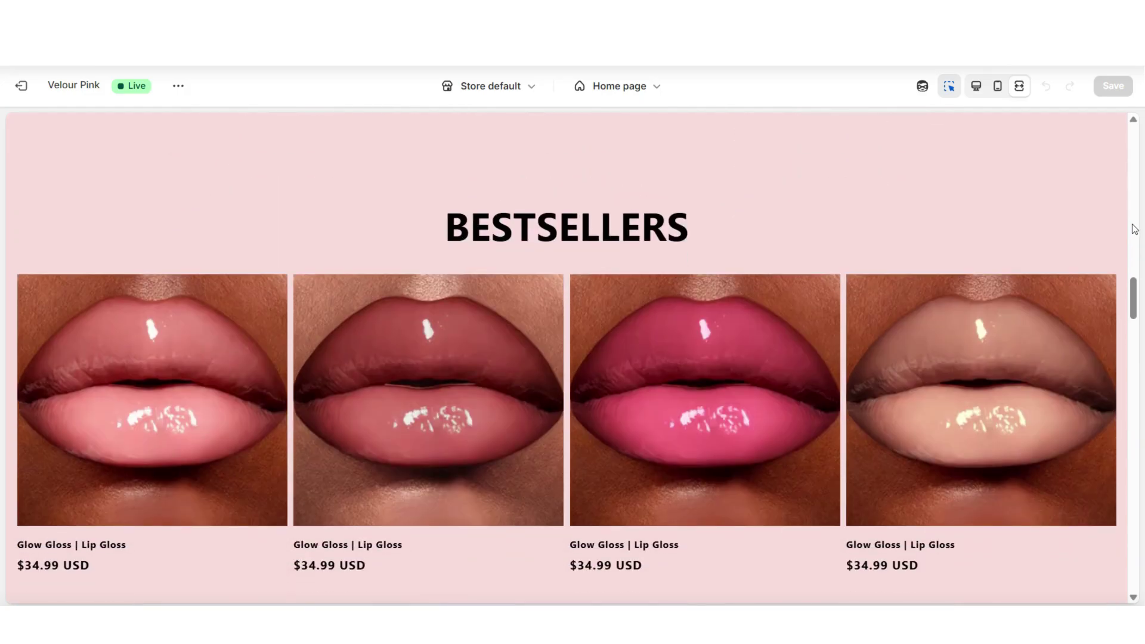
left_click(981, 399)
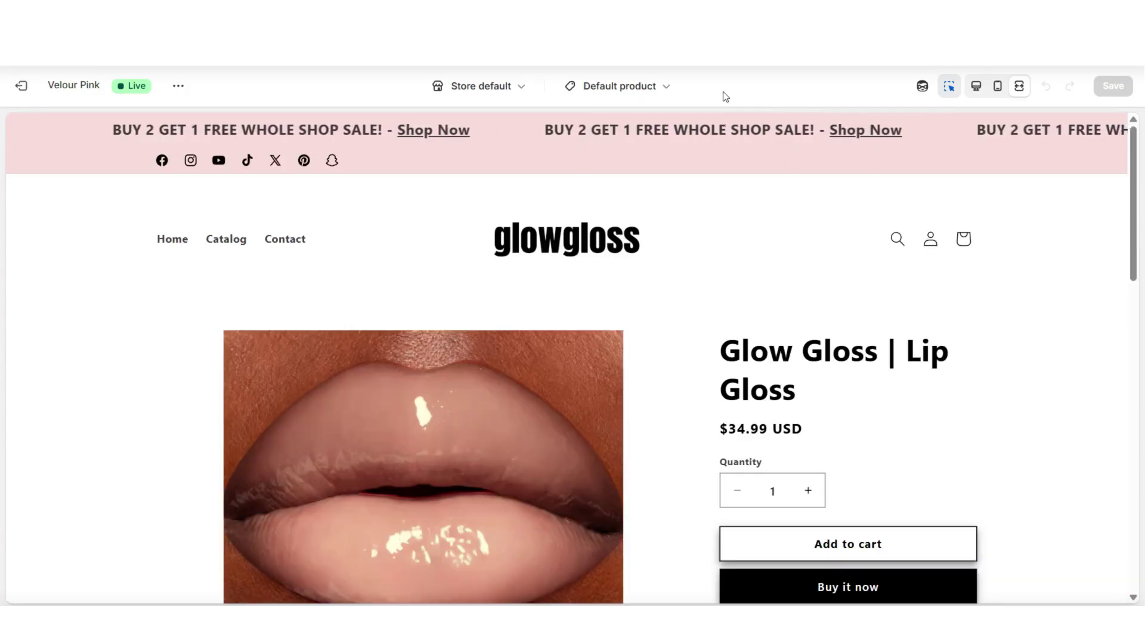
Step: Create the glowglosstemplate product template from Default product and exit to the admin
left_click(617, 87)
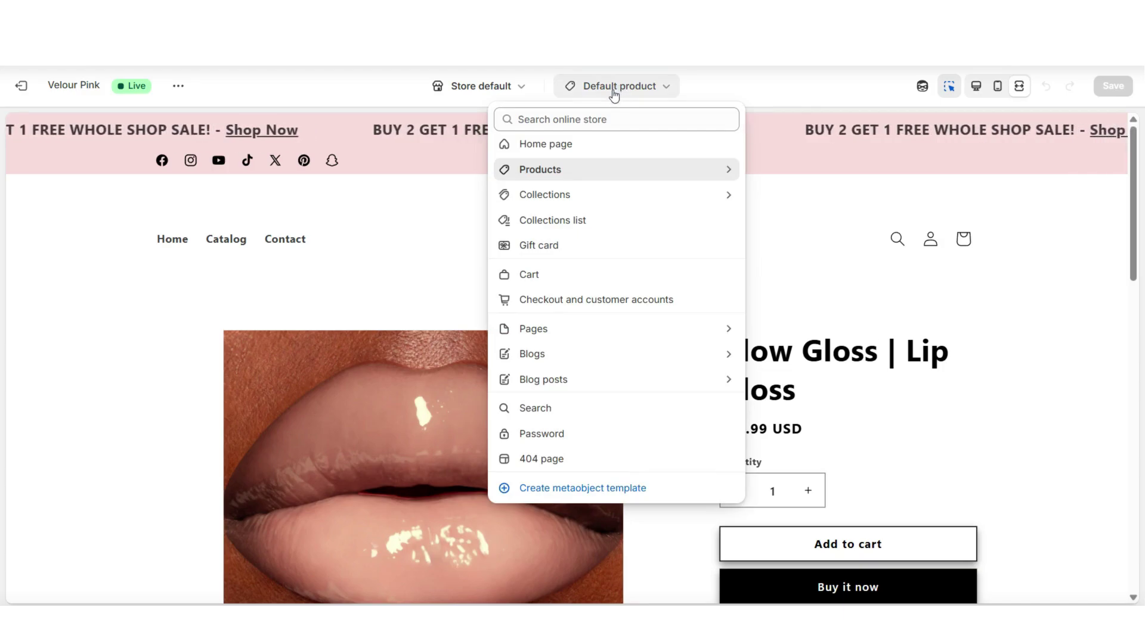
left_click(546, 172)
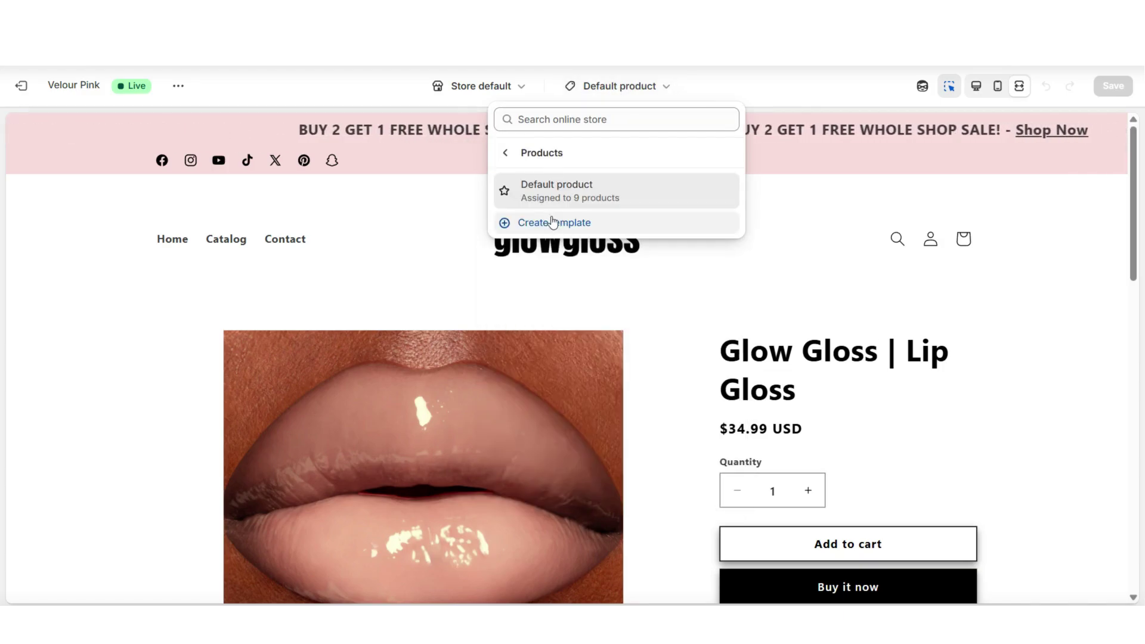
left_click(555, 222)
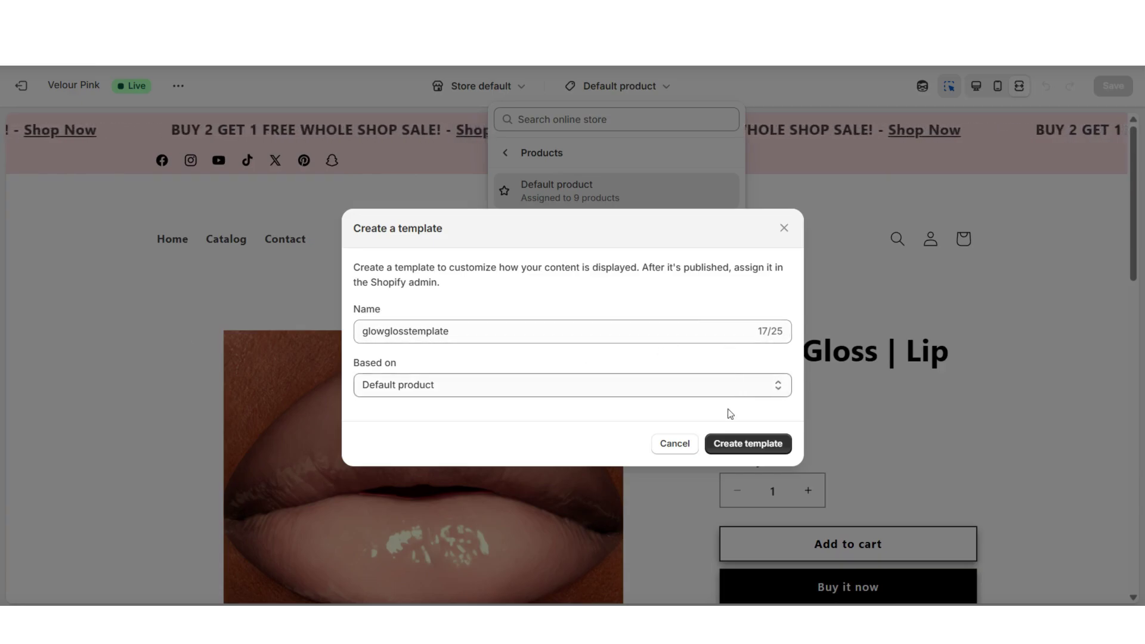
left_click(735, 444)
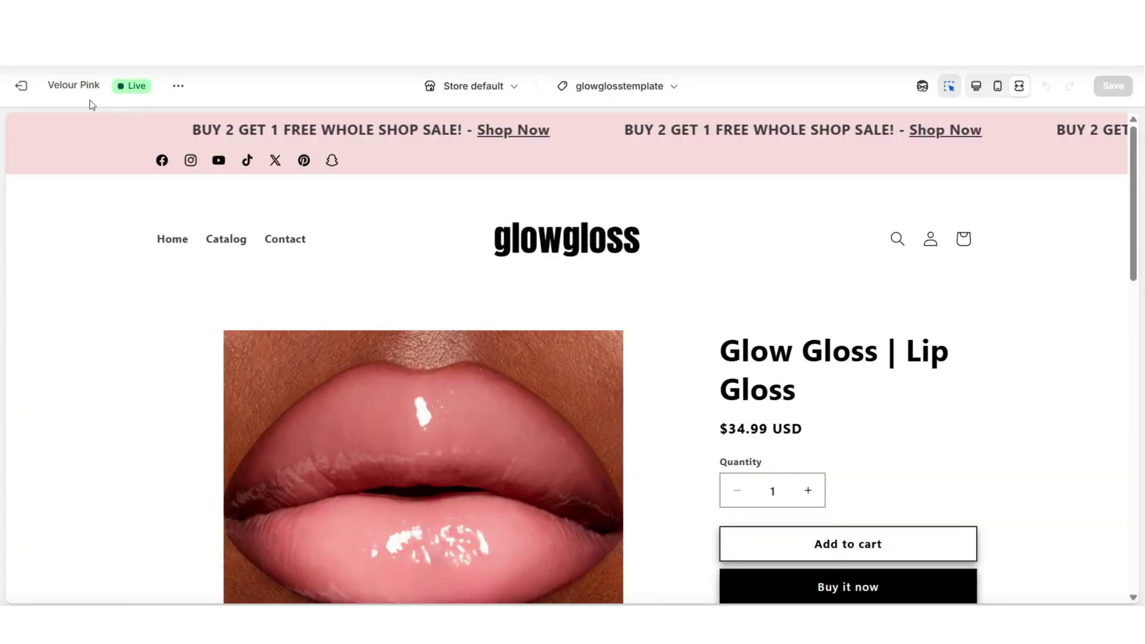
left_click(21, 85)
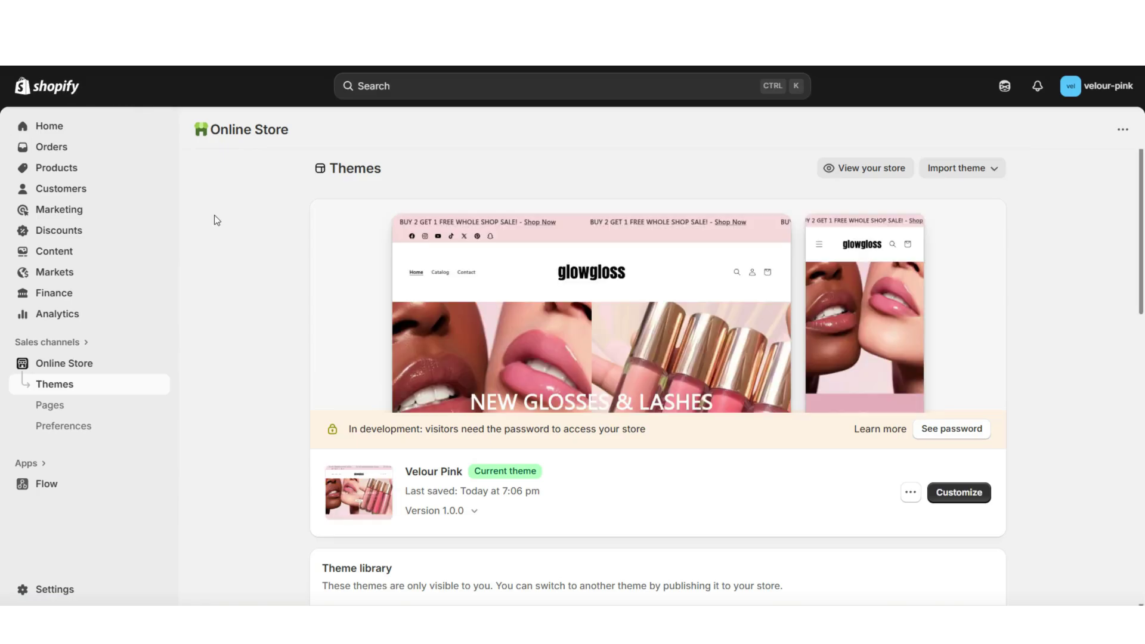
Step: Set the Glow Gloss lip gloss product's theme template to glowglosstemplate and save
left_click(90, 172)
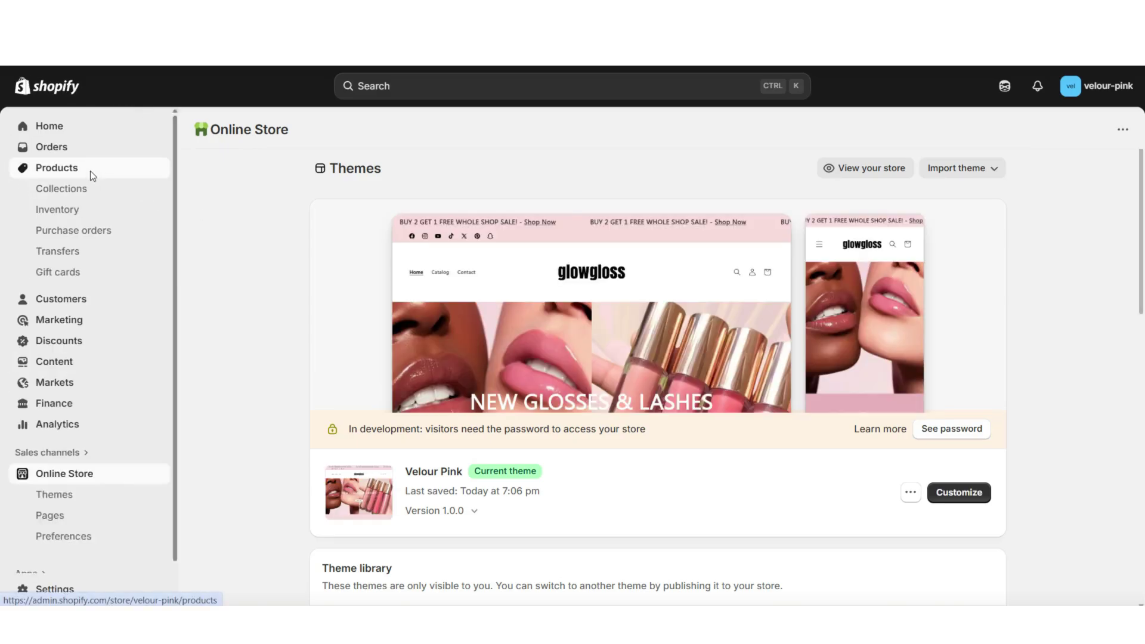
left_click(530, 425)
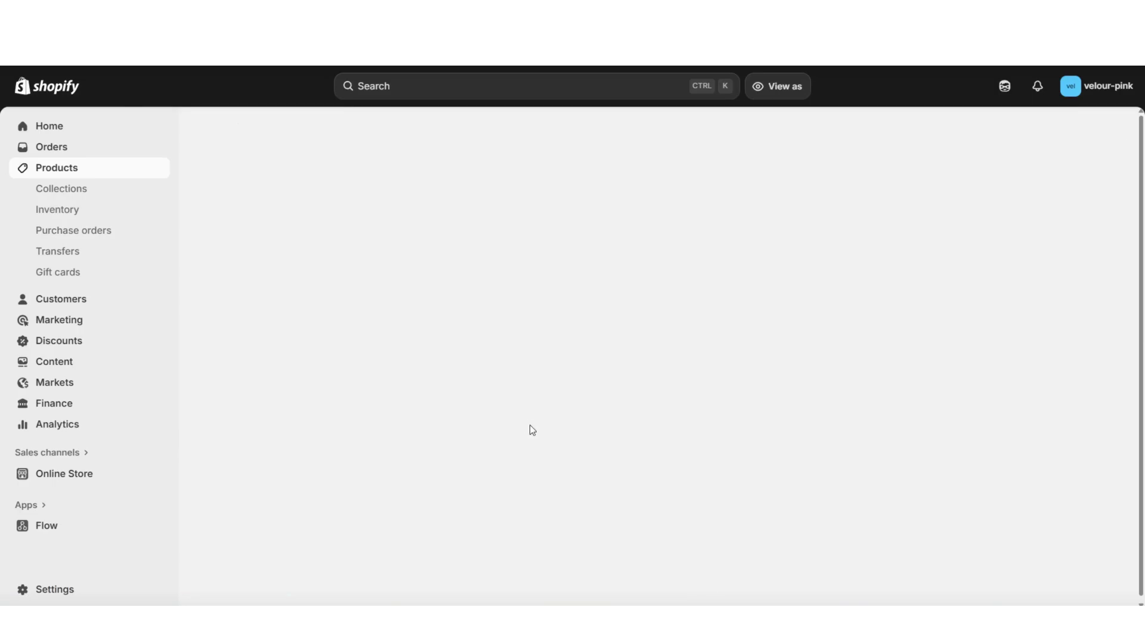
scroll(1042, 391, "down", 5)
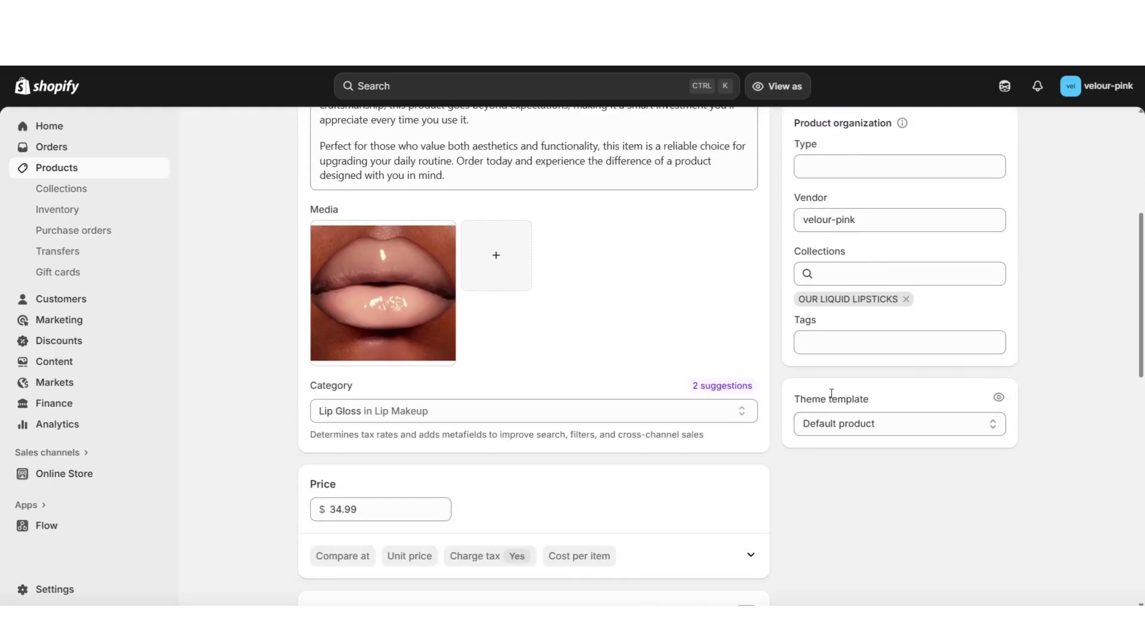
left_click(827, 425)
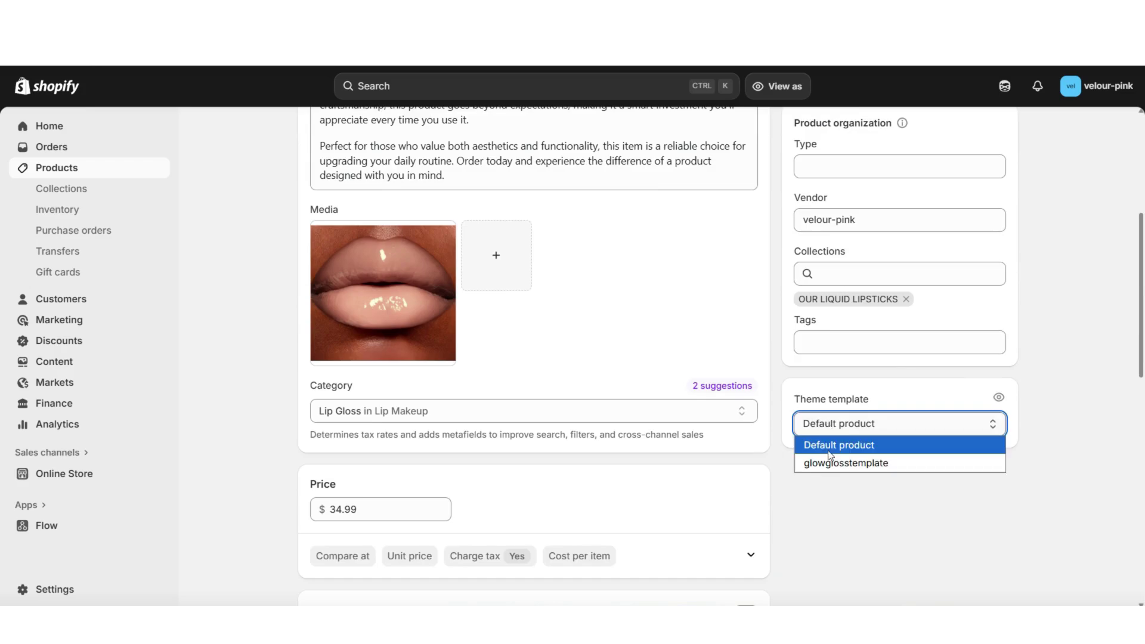
left_click(831, 463)
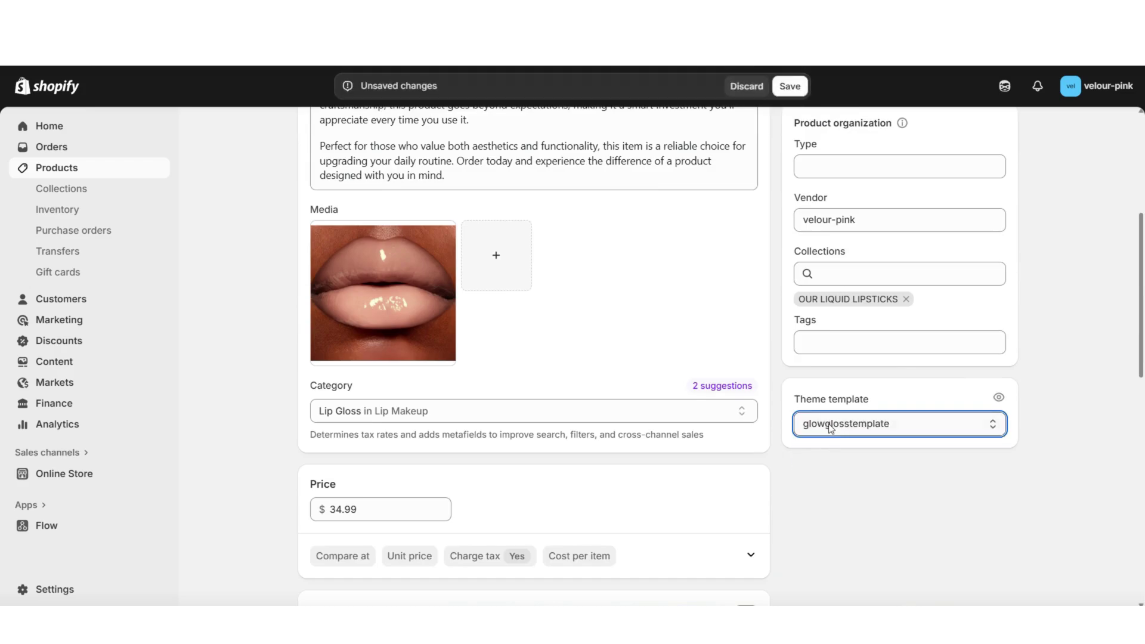
left_click(776, 82)
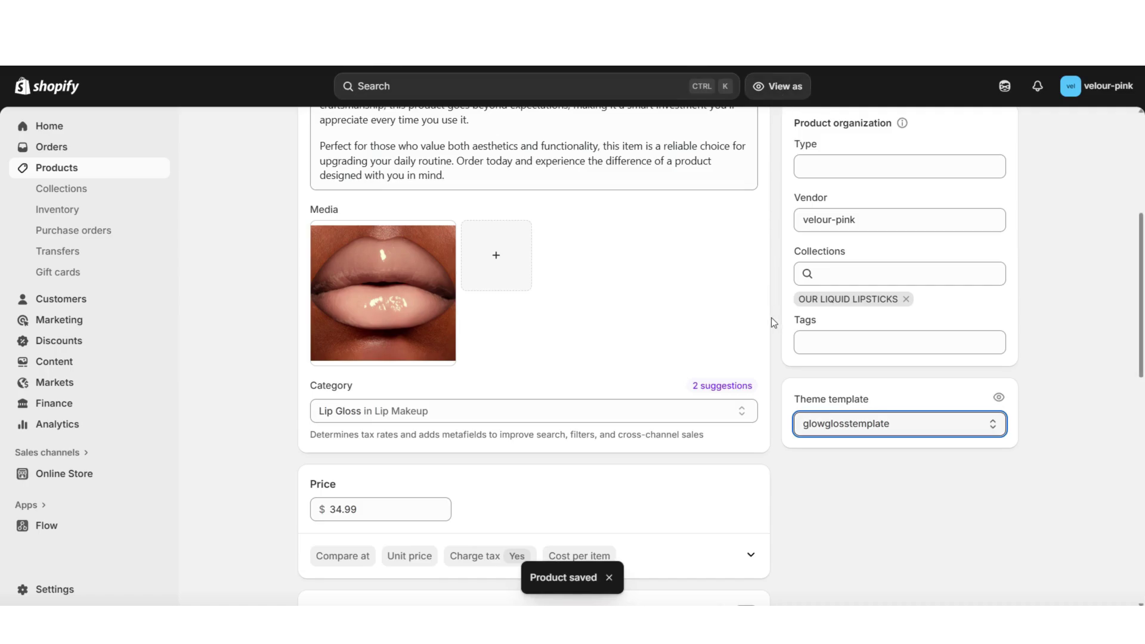
scroll(771, 317, "up", 4)
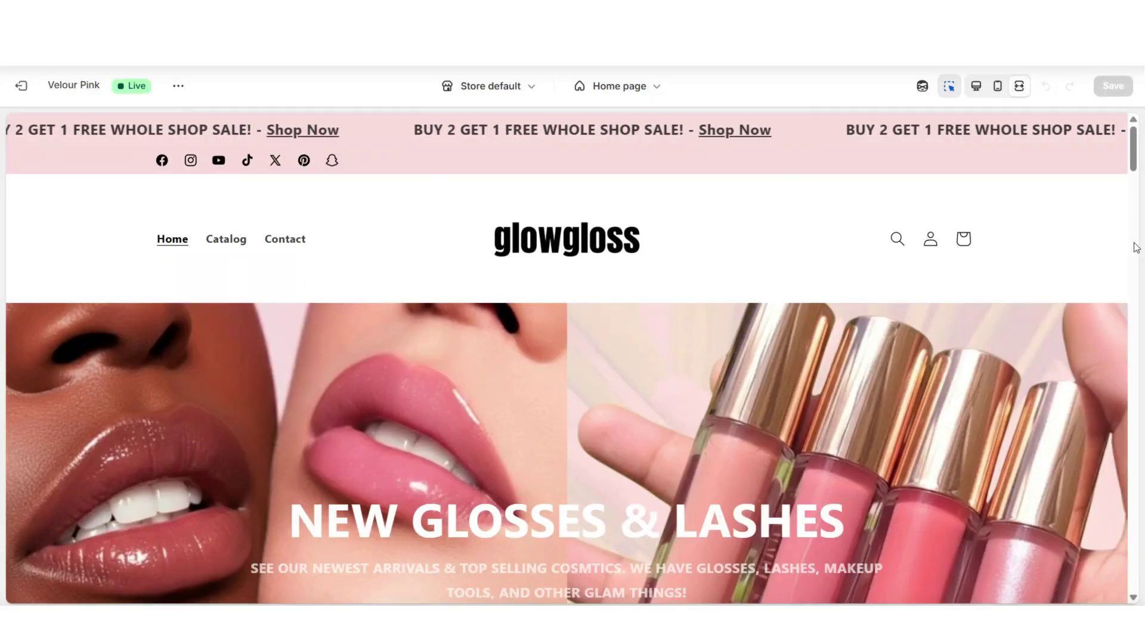
Step: Preview glowglosstemplate on the Glow Gloss | Lip Gloss page ($34.99 USD) in full screen
left_click(1135, 247)
scroll(1135, 247, "down", 6)
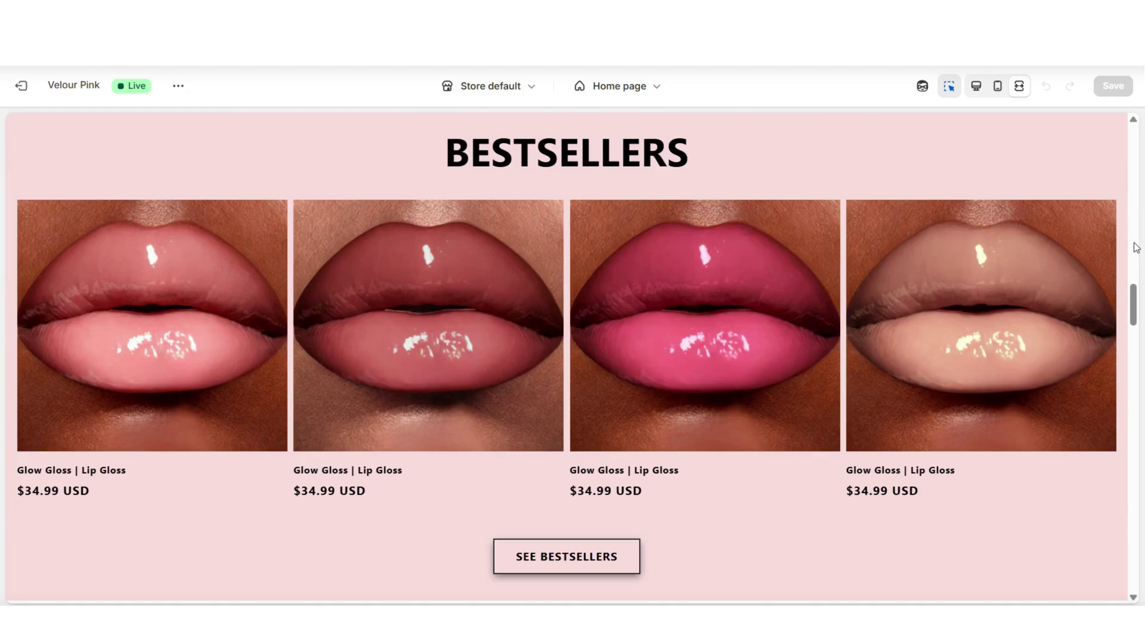
left_click(997, 294)
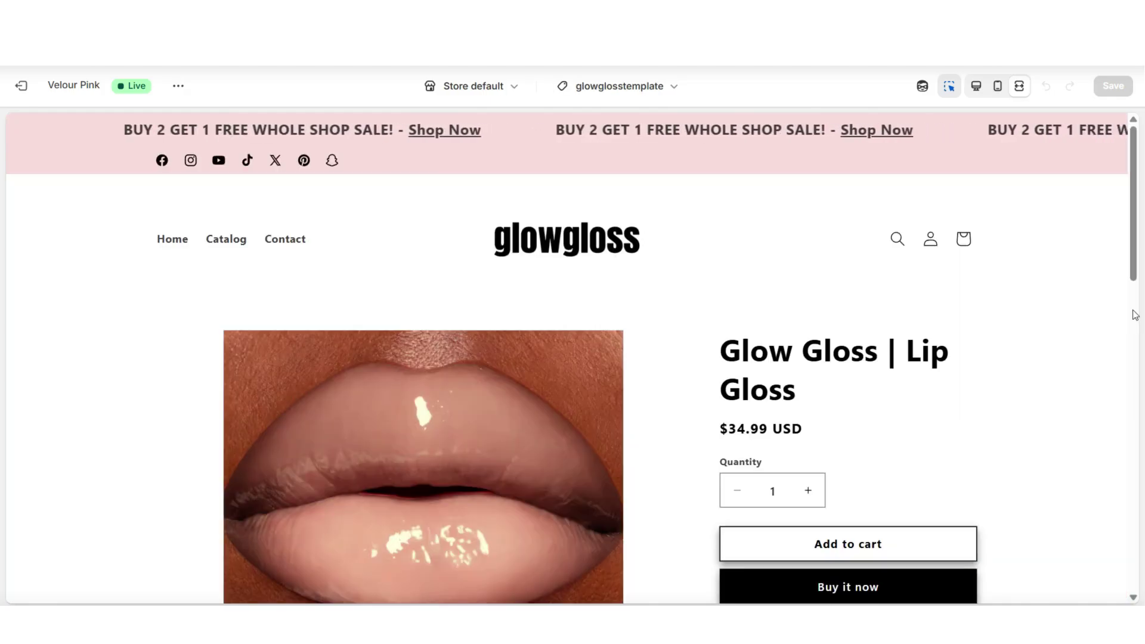
scroll(1134, 314, "down", 6)
scroll(1135, 315, "up", 5)
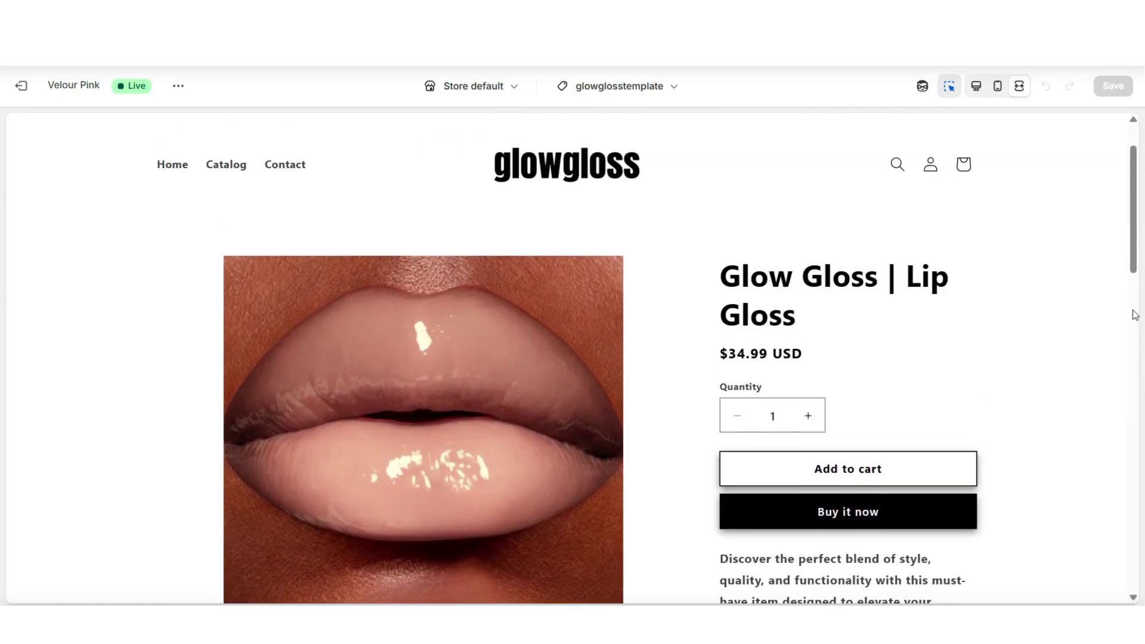
scroll(1135, 315, "up", 1)
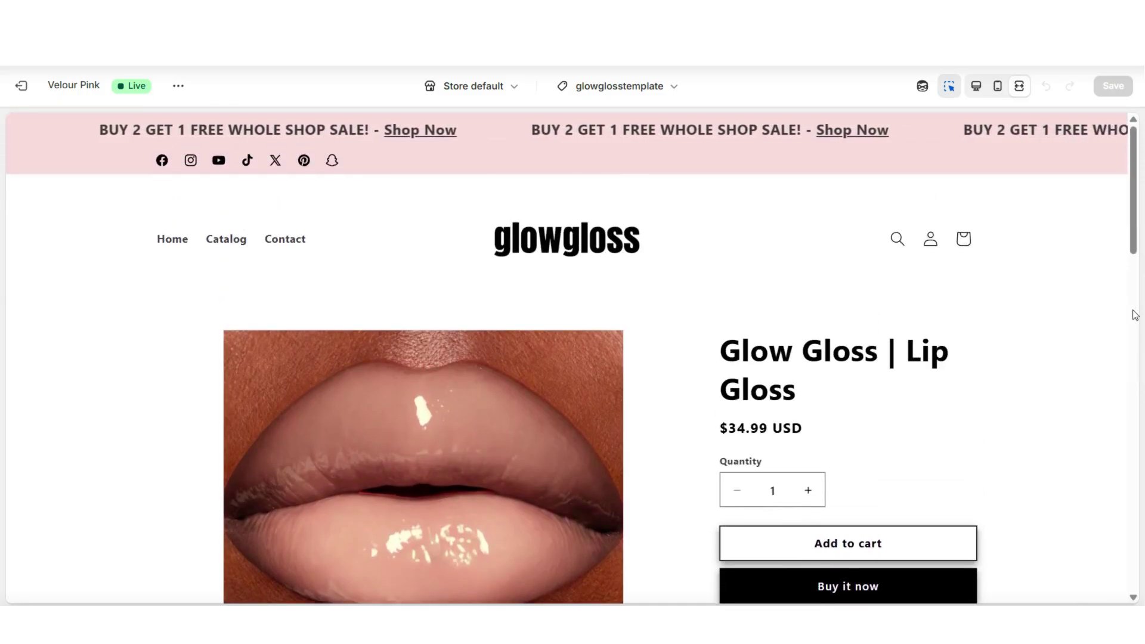
scroll(1134, 315, "down", 1)
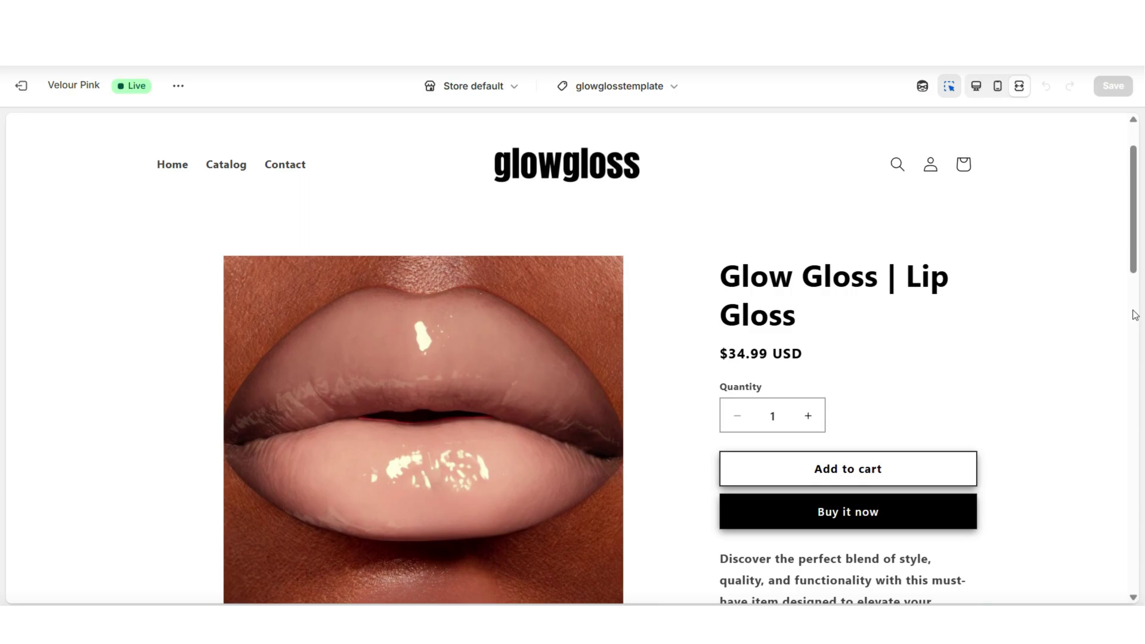
scroll(1134, 314, "down", 1)
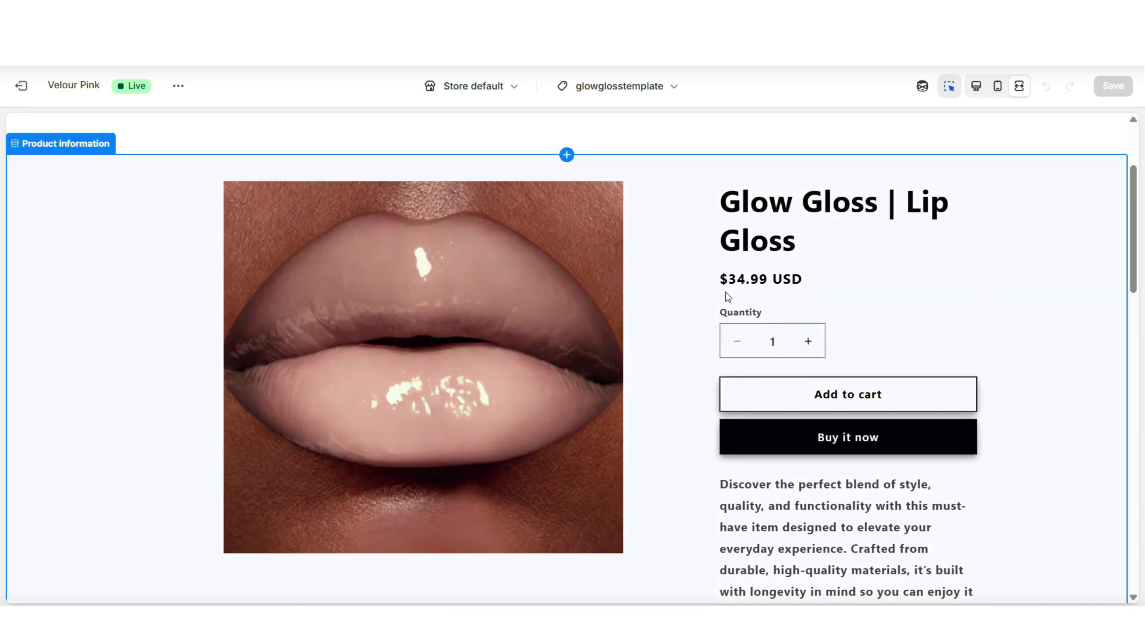
Step: Hide the Add to cart and Buy it now buttons block in Product information
key("ctrl+shift+f")
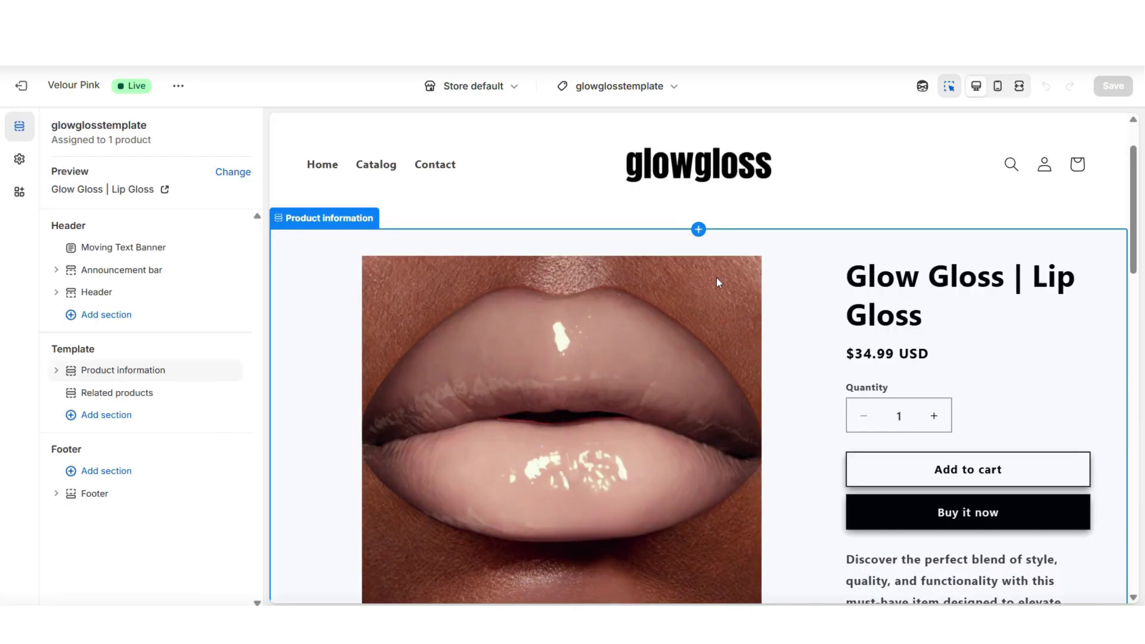
left_click(325, 294)
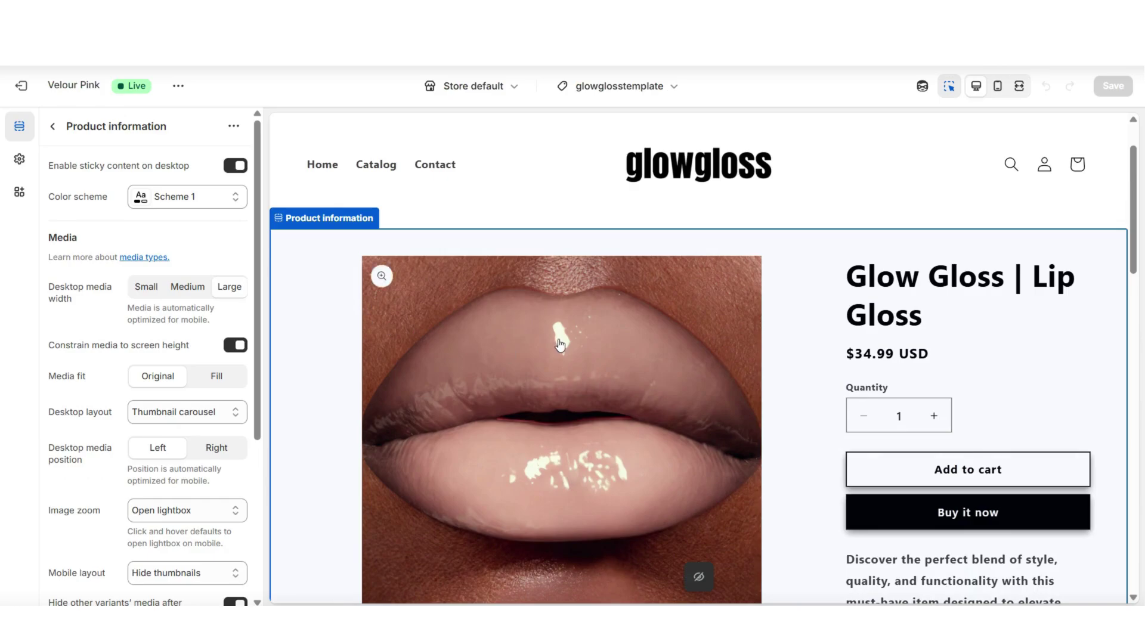
scroll(655, 358, "down", 1)
left_click(882, 417)
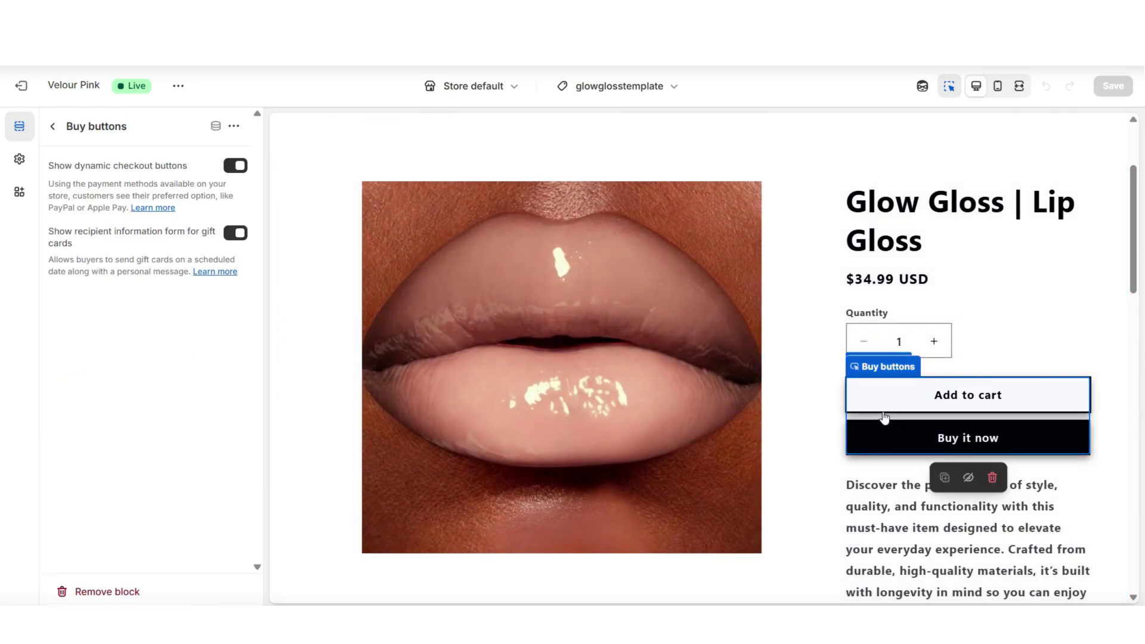
left_click(967, 477)
Step: Hide the quantity selector block on the Glow Gloss product page
key("ctrl+shift+f")
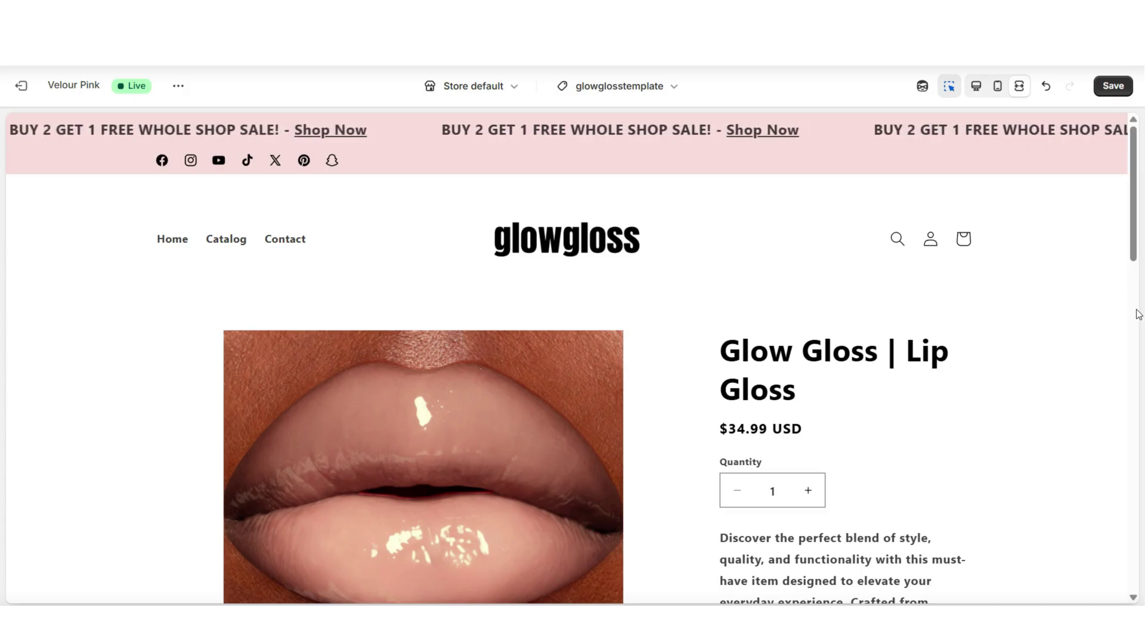
scroll(1137, 314, "down", 1)
scroll(1138, 314, "down", 1)
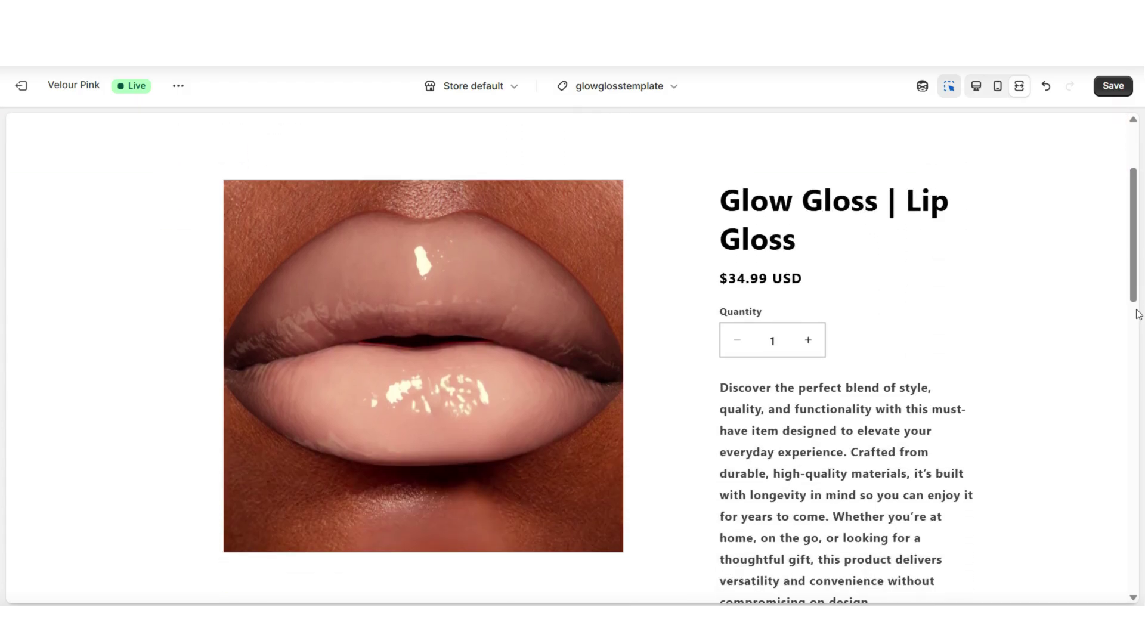
scroll(1137, 310, "down", 1)
scroll(1137, 304, "up", 1)
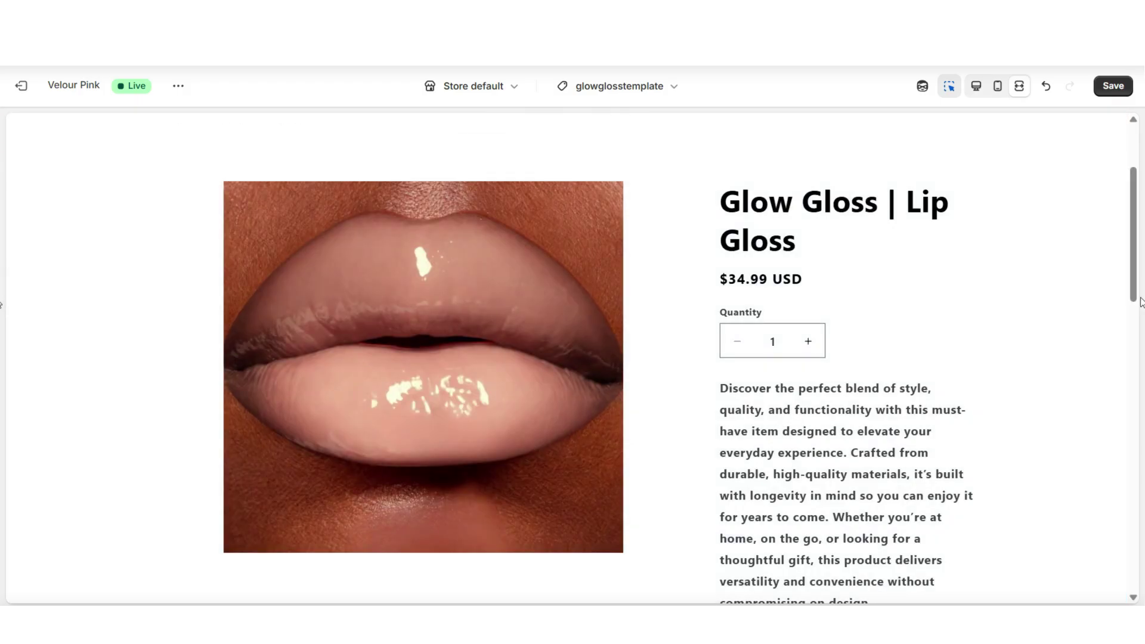
left_click(793, 341)
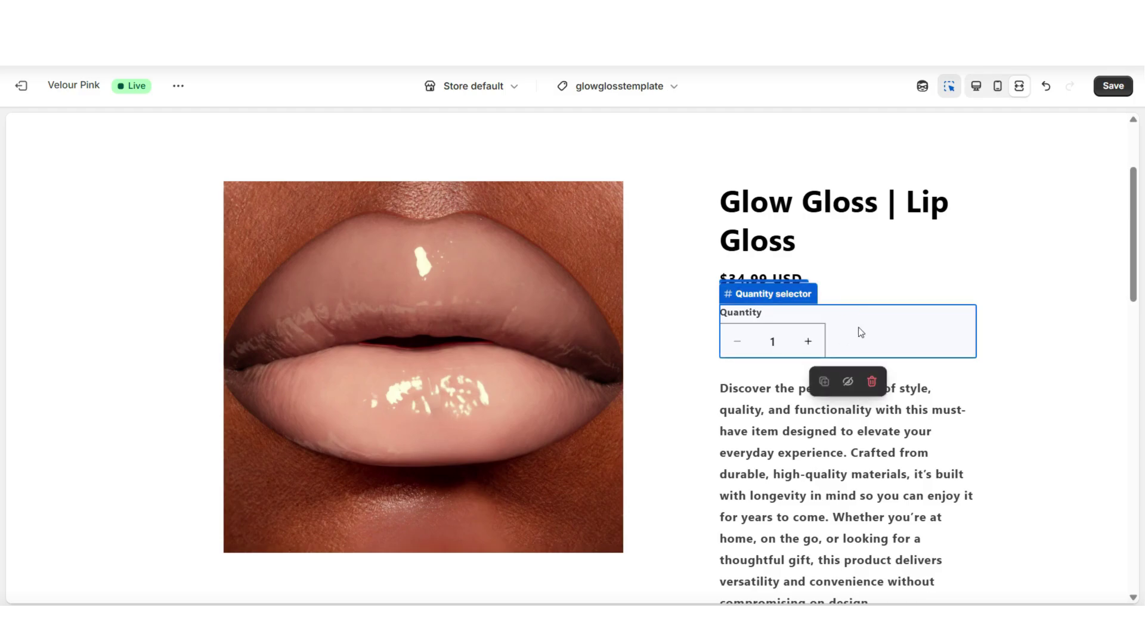
left_click(847, 382)
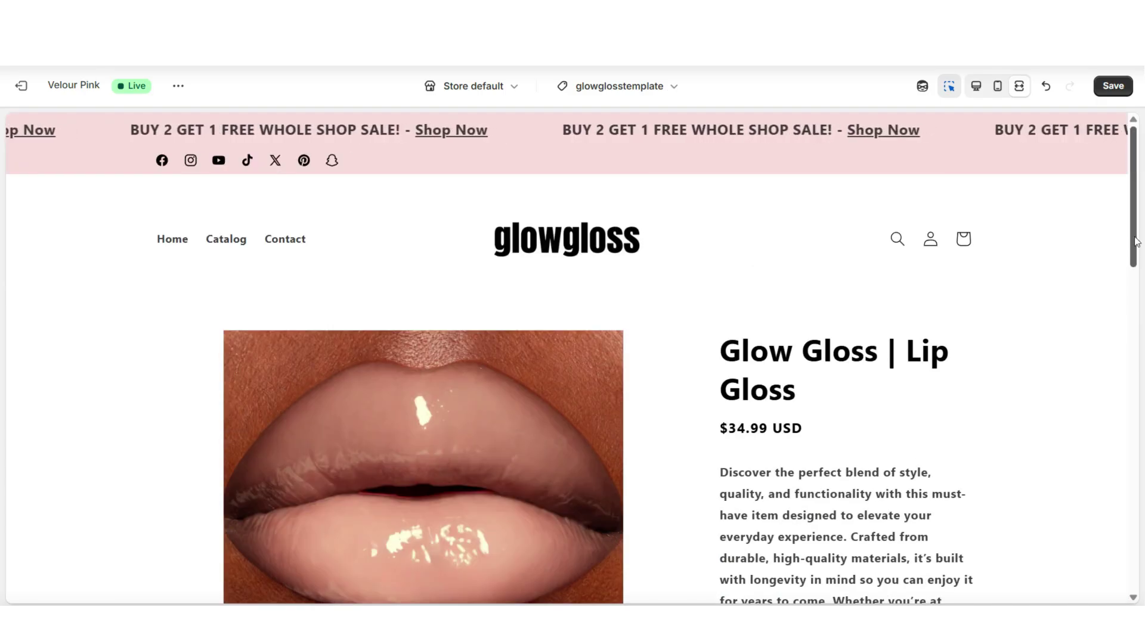
scroll(1135, 269, "down", 8)
scroll(1137, 250, "down", 5)
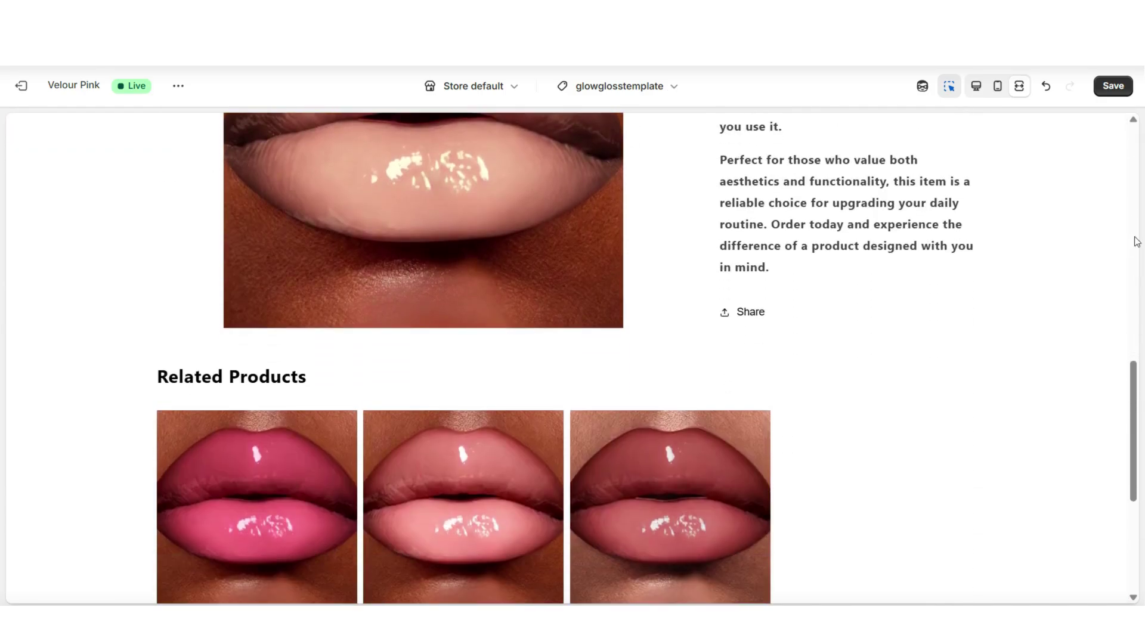
scroll(1137, 307, "down", 1)
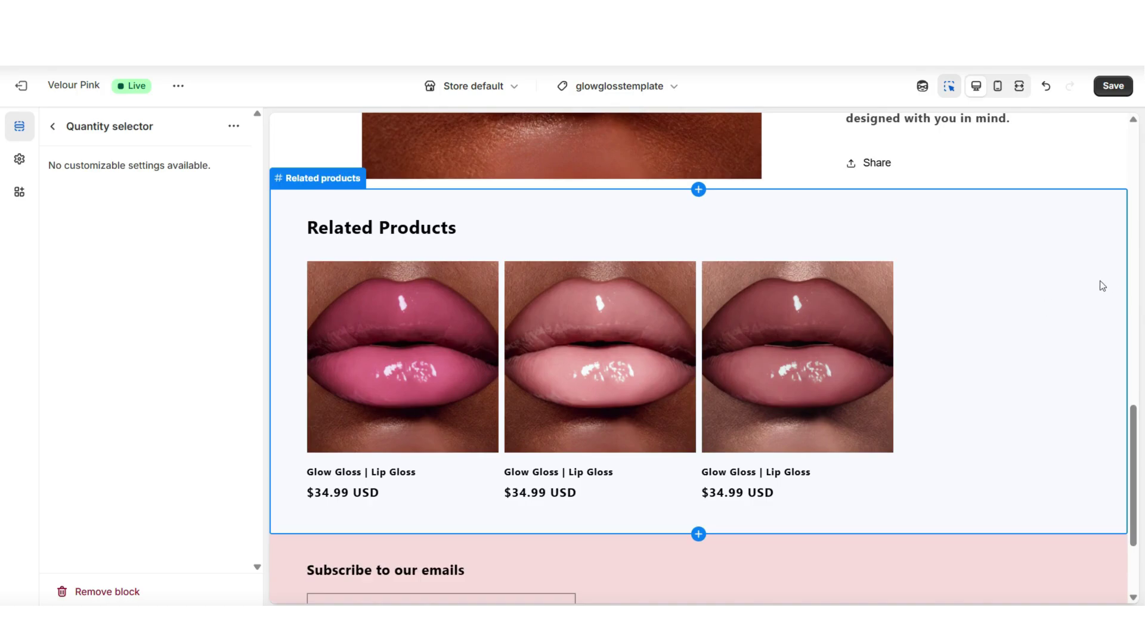
key("ctrl+shift+f")
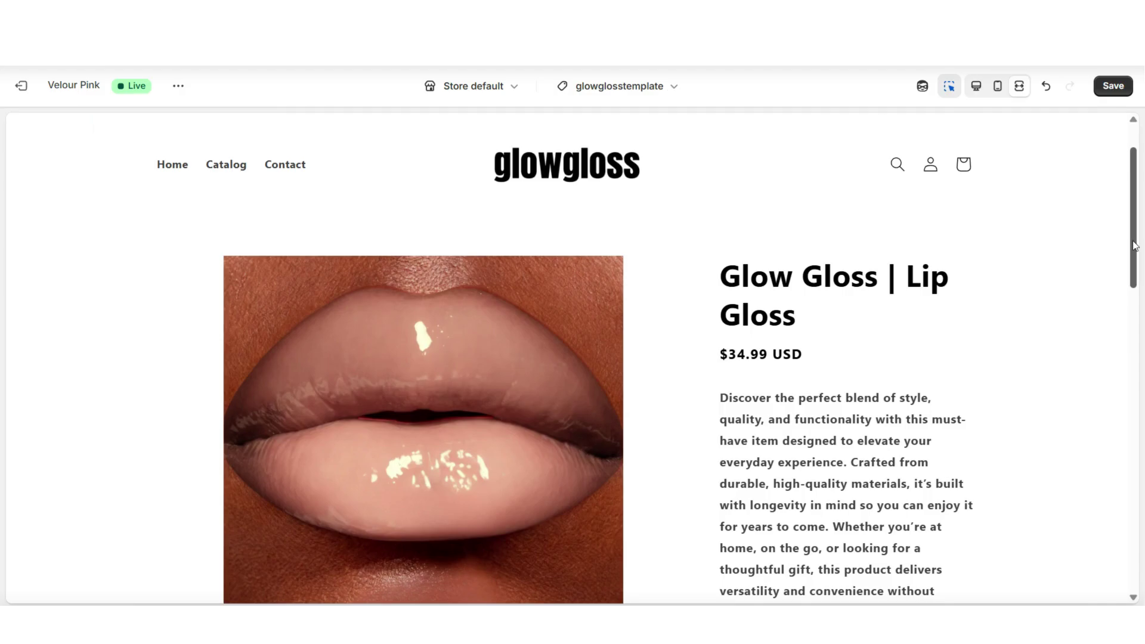
scroll(1134, 246, "down", 5)
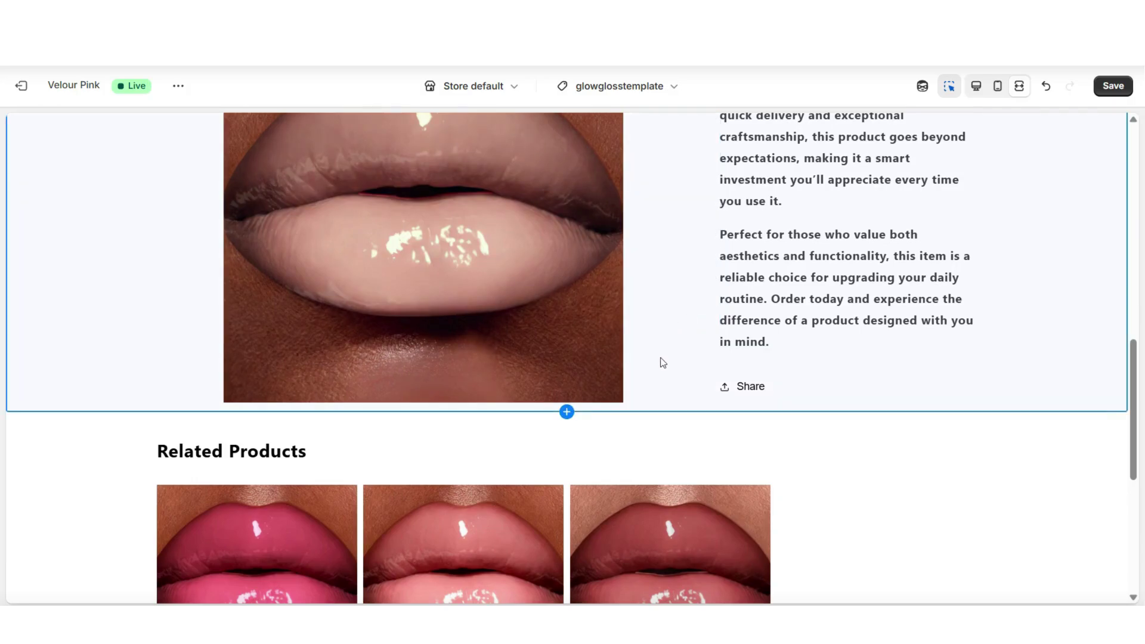
Step: Add an Email signup section below Product information
left_click(569, 415)
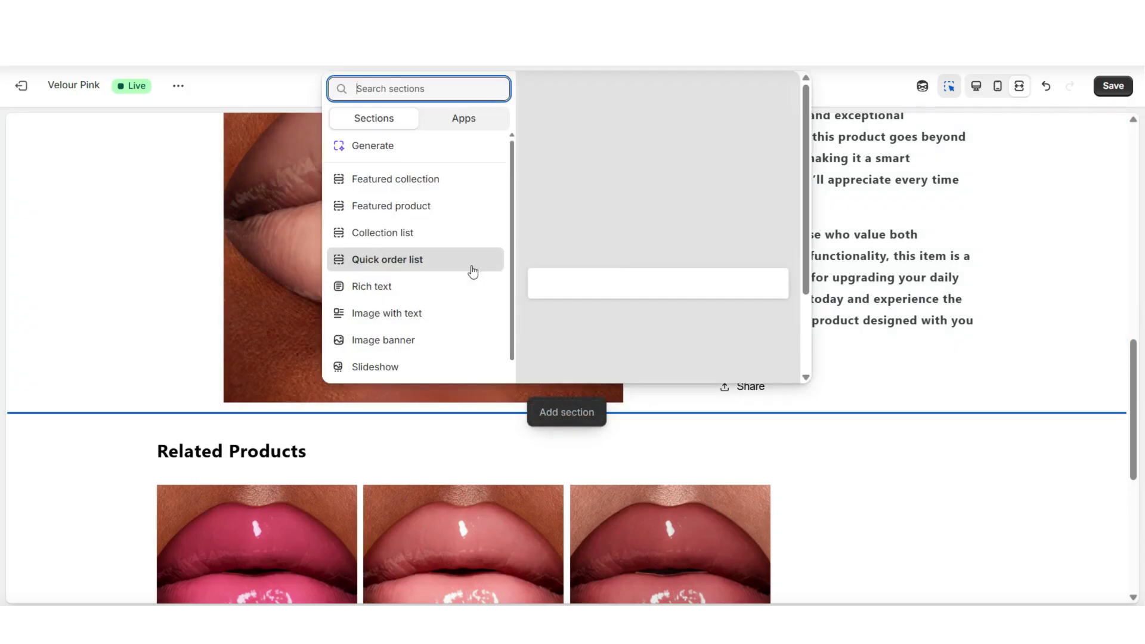
scroll(469, 269, "down", 4)
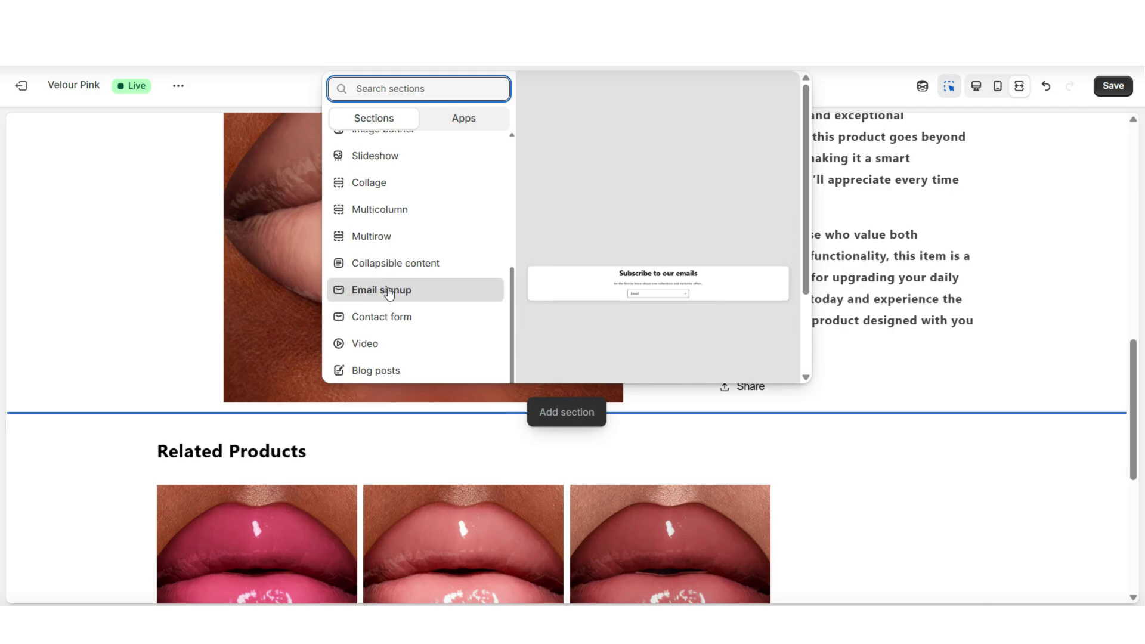
left_click(388, 292)
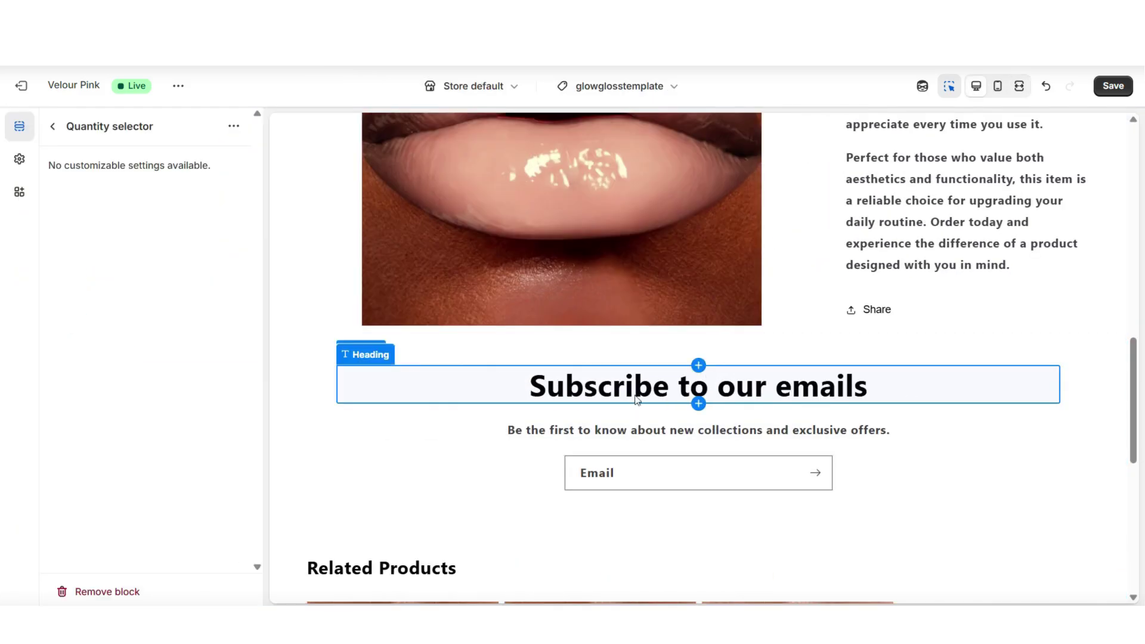
Step: Set the signup heading to 'JOIN OUR EMAIL LIST & GET NOTIFIED ON THE LAUNCH!' with Small size
left_click(438, 394)
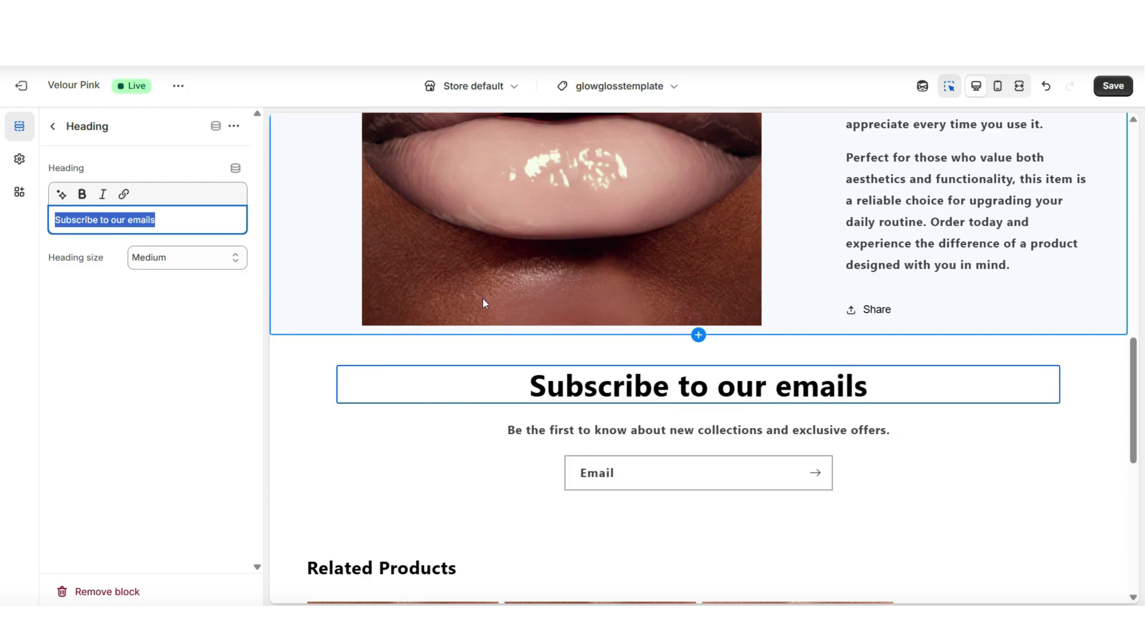
type("JOIN OUR EMAIL LIST & GET NOTIFIED ON THE LAUNCH!")
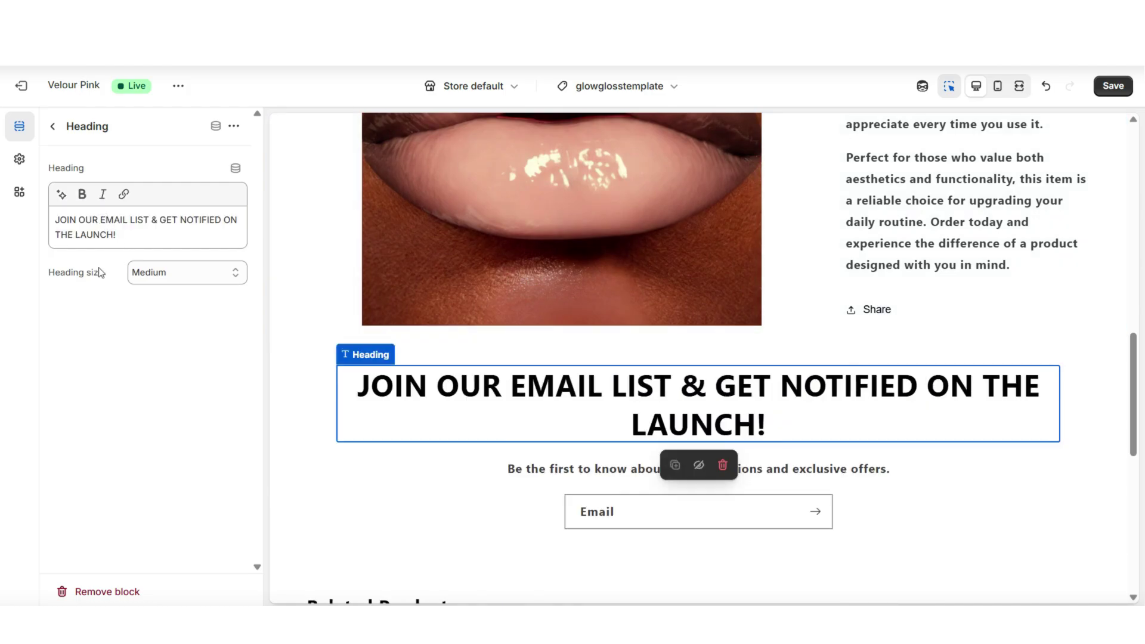
left_click(134, 276)
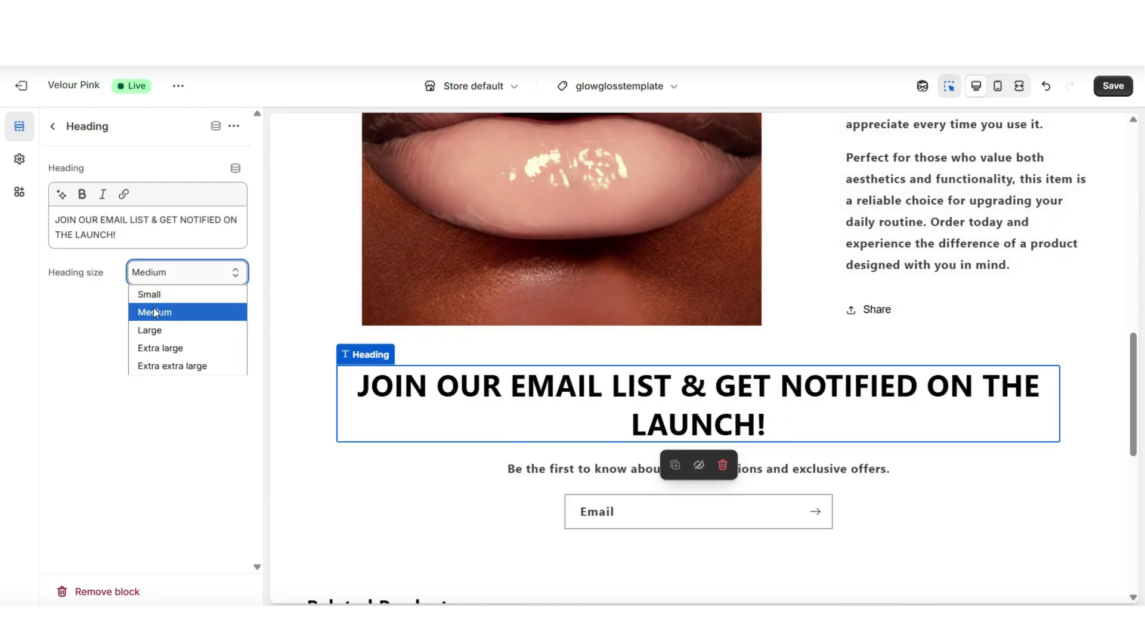
left_click(149, 295)
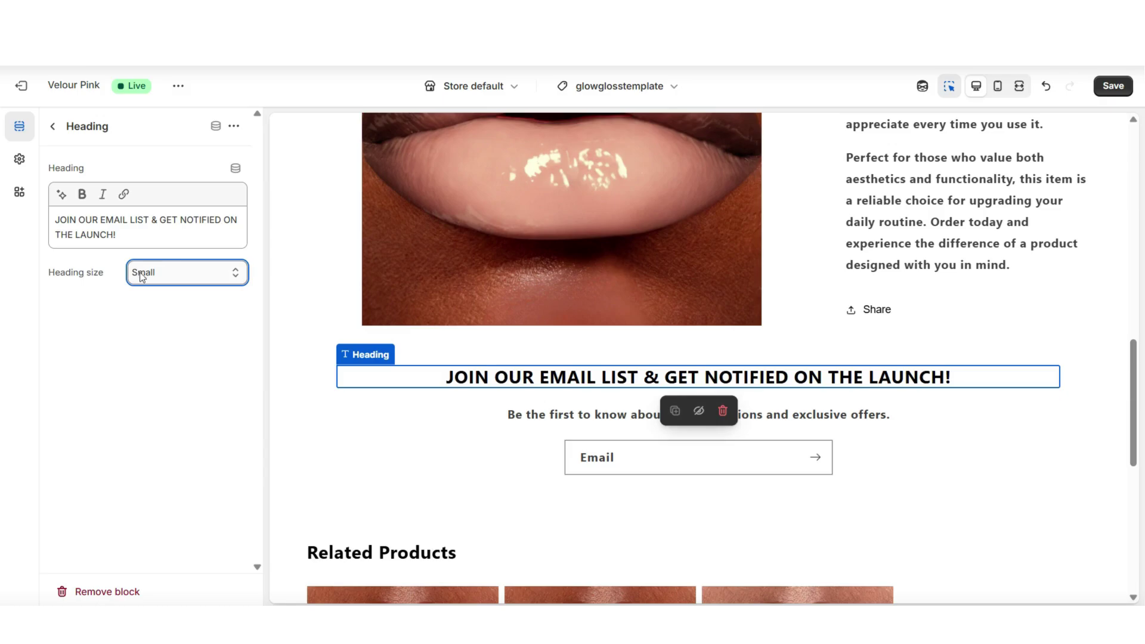
left_click(308, 414)
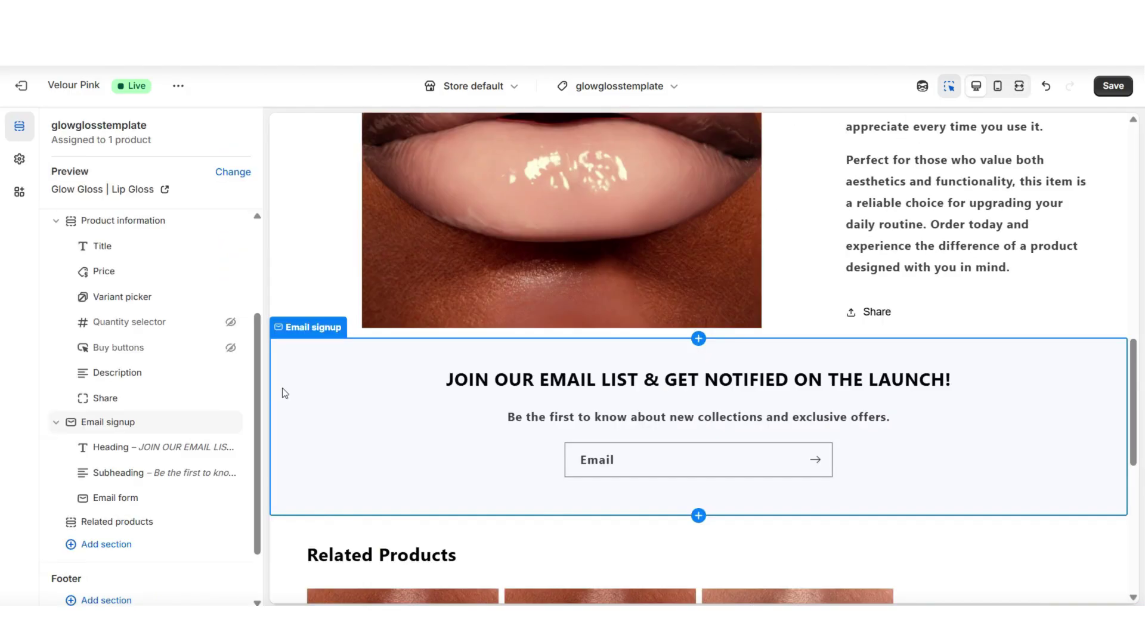
Step: Move the COMING SOON Email signup section above Product information
left_click_drag(65, 422, 51, 259)
left_click(1019, 86)
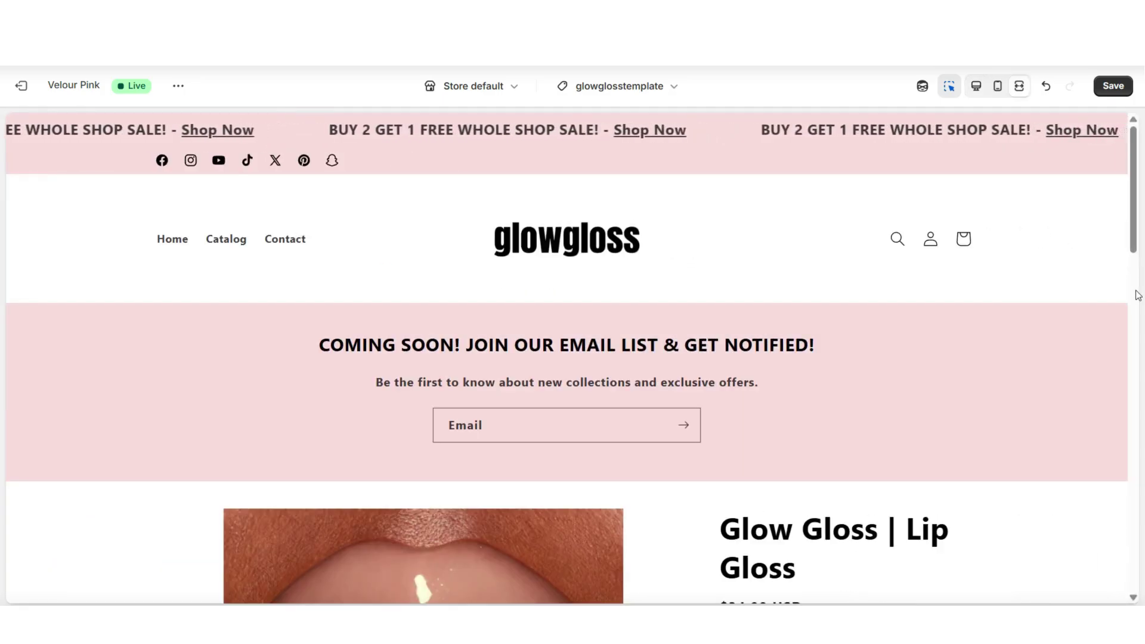
scroll(1135, 298, "down", 10)
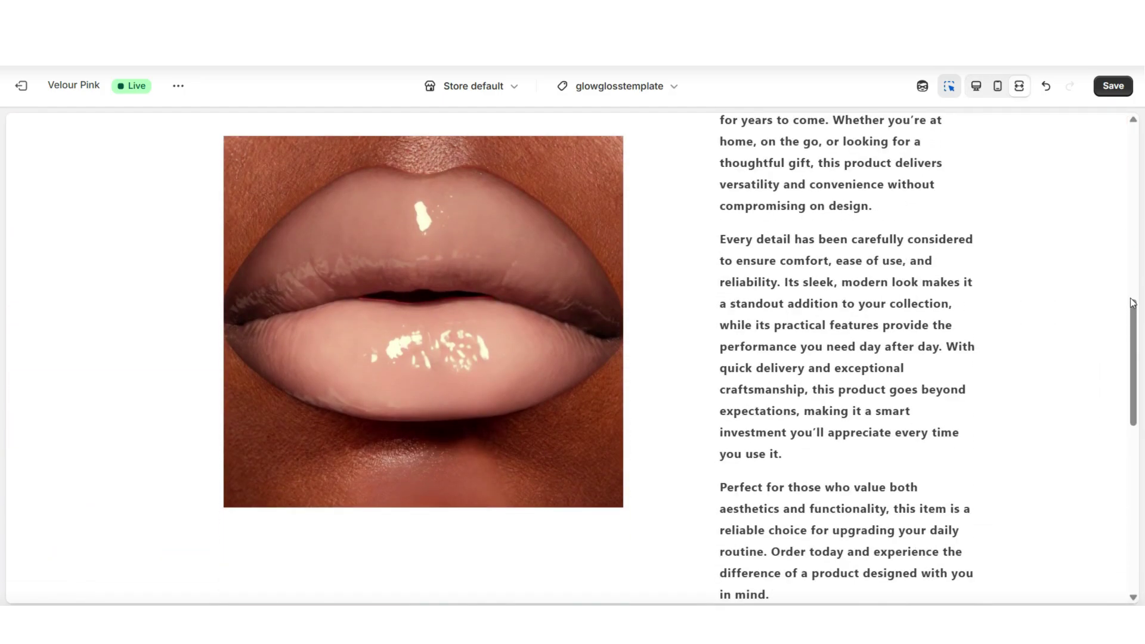
scroll(1132, 302, "up", 10)
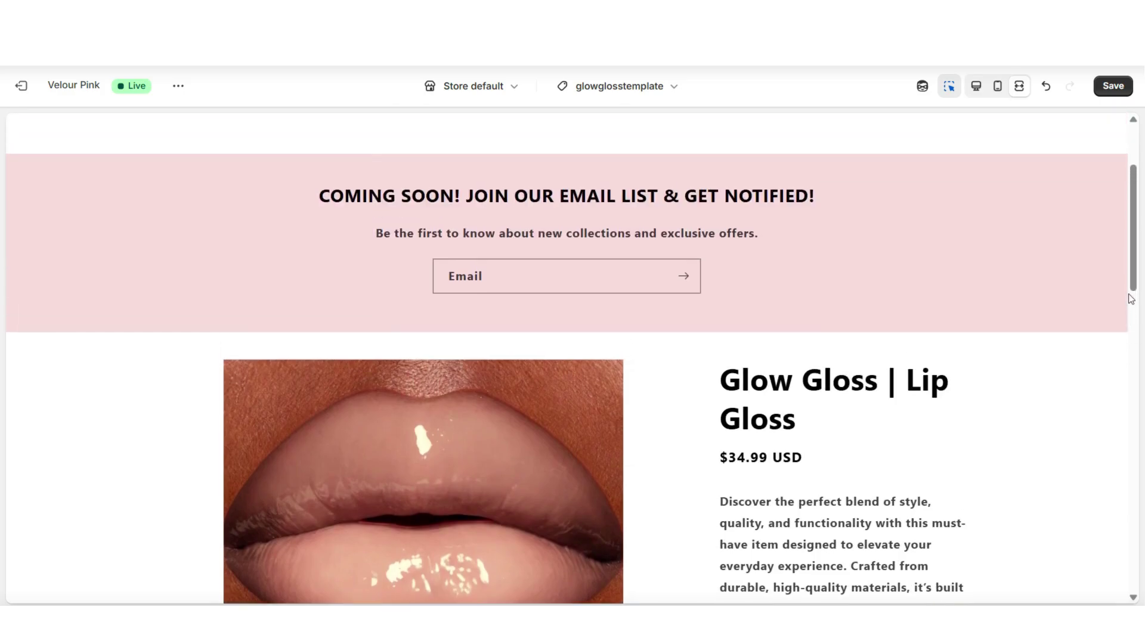
Step: Hide the Email signup section and make the quantity selector visible again
left_click(378, 306)
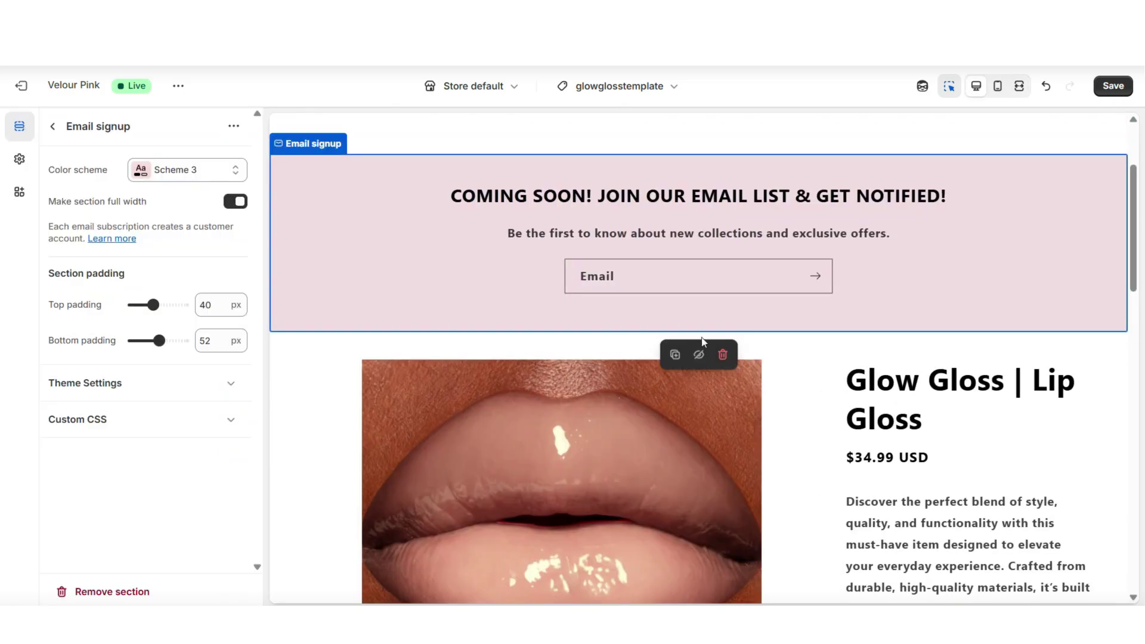
left_click(699, 355)
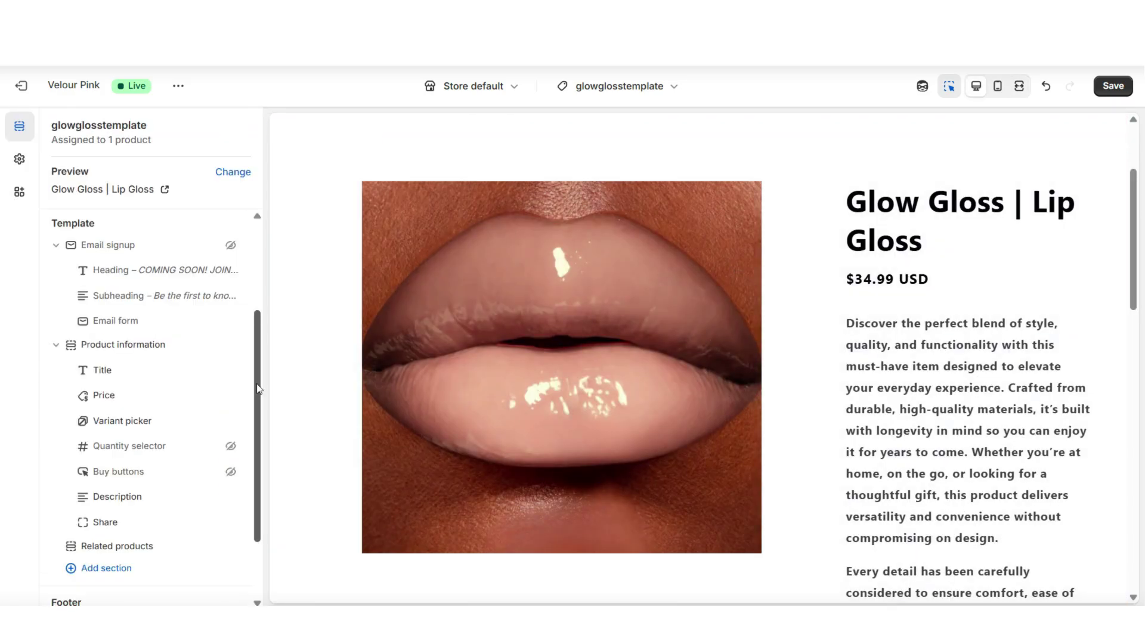
left_click(230, 446)
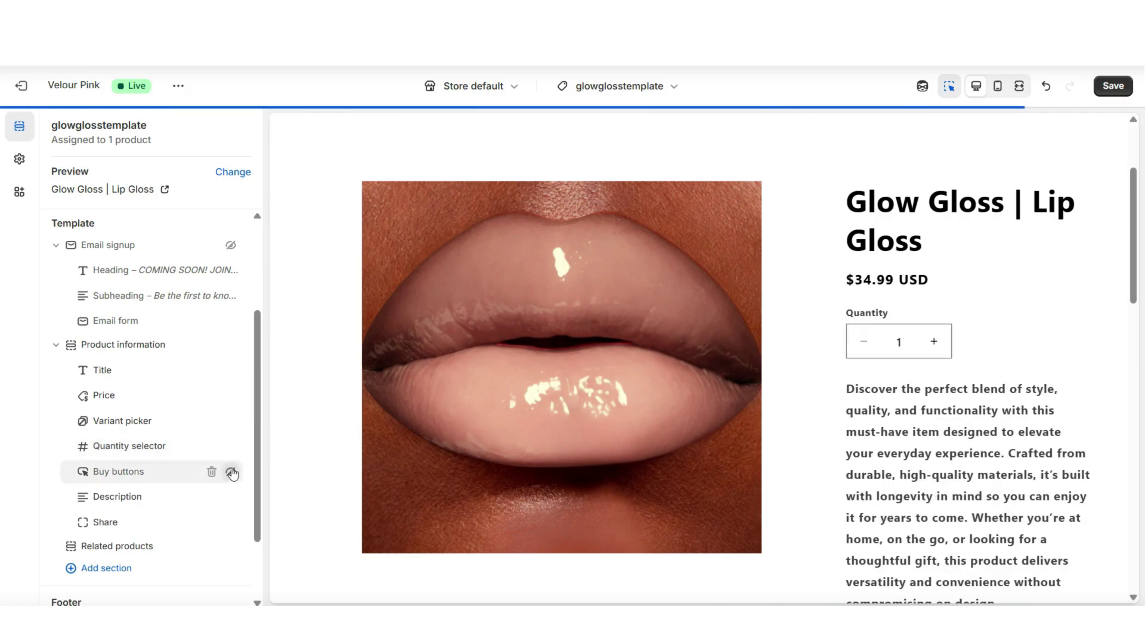